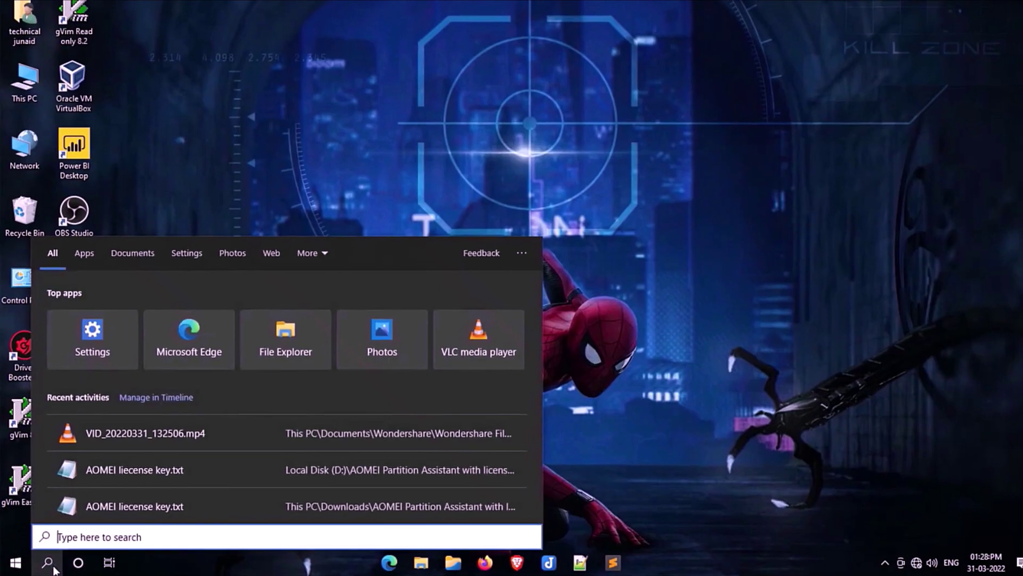
Search 'info' and open System Information to check that BIOS Mode is Legacy.
text(info)
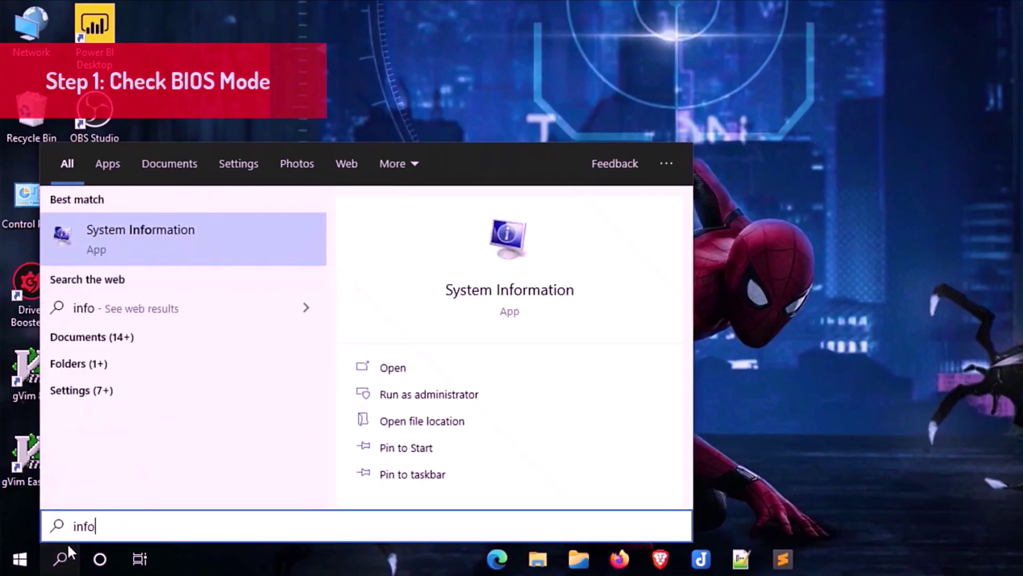
click(430, 372)
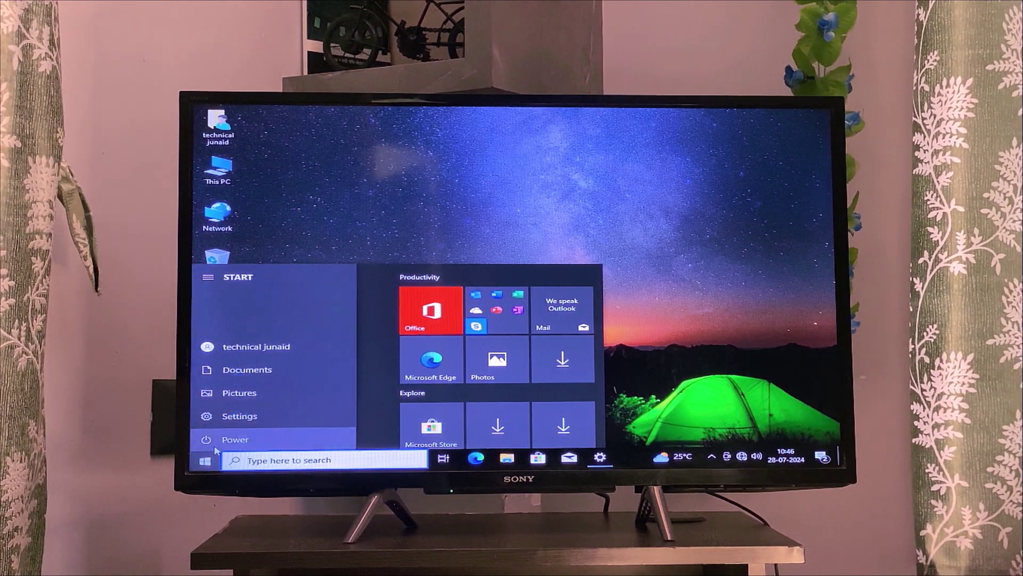
Restart into the Lenovo BIOS, keep Startup Boot Mode on UEFI, and save with F10.
click(216, 450)
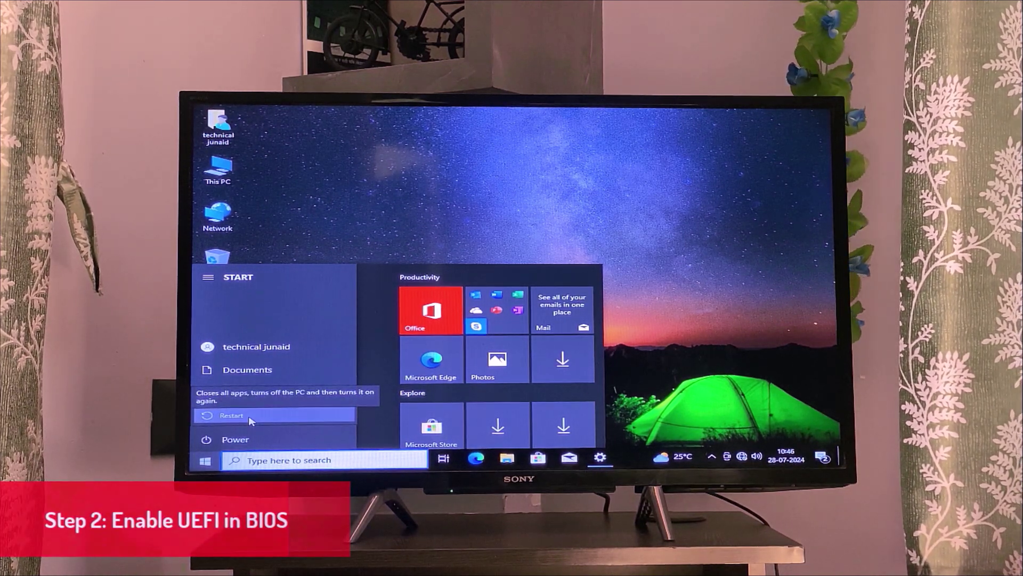
click(251, 421)
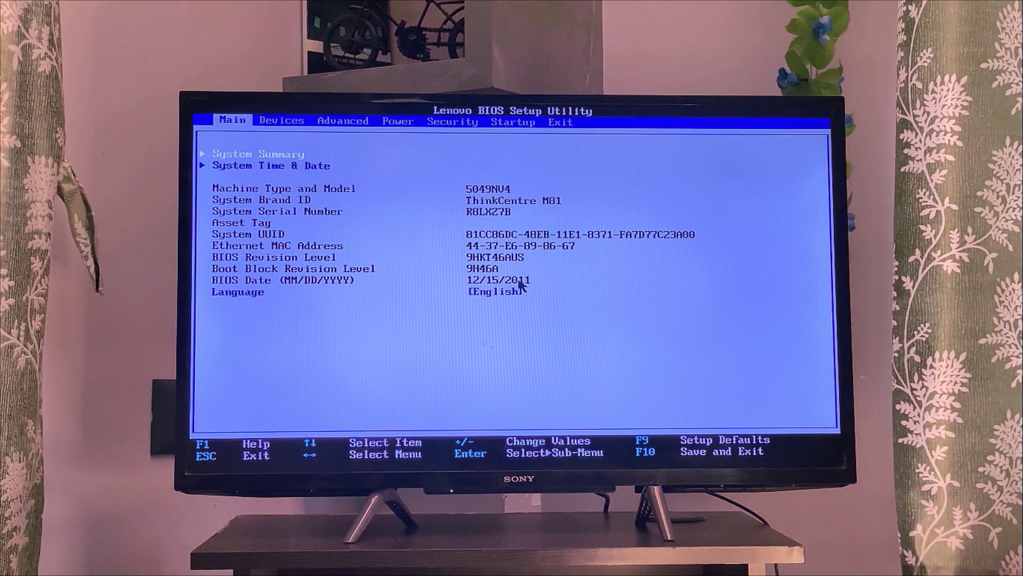
key(Right)
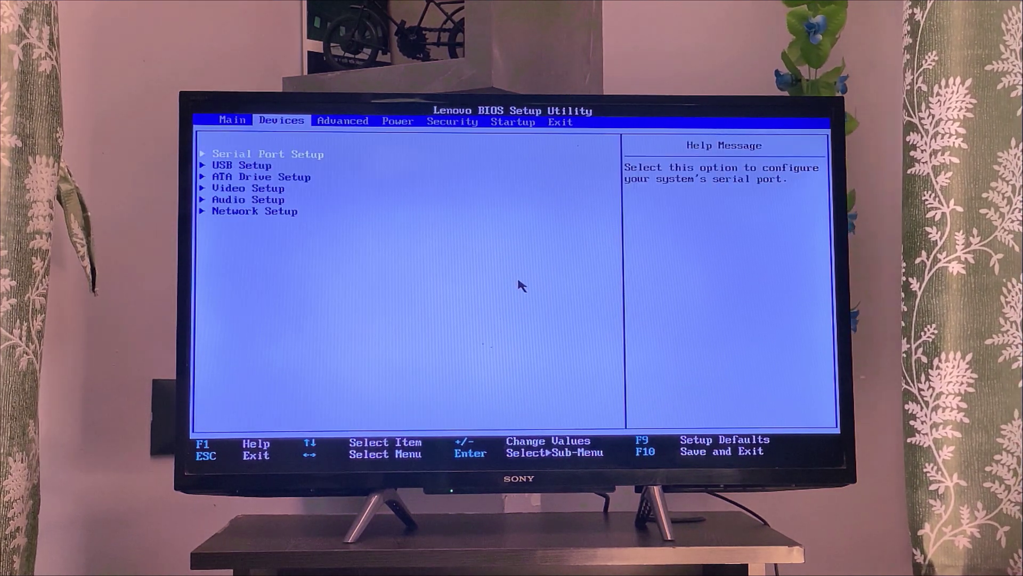
key(Right)
key(Right)
key(Right)
key(Right)
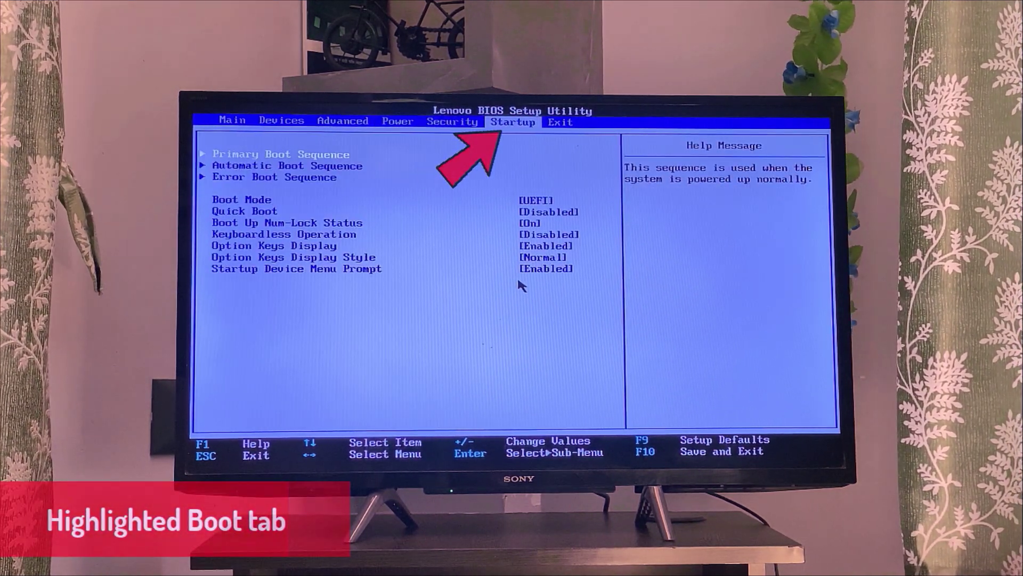
key(Down)
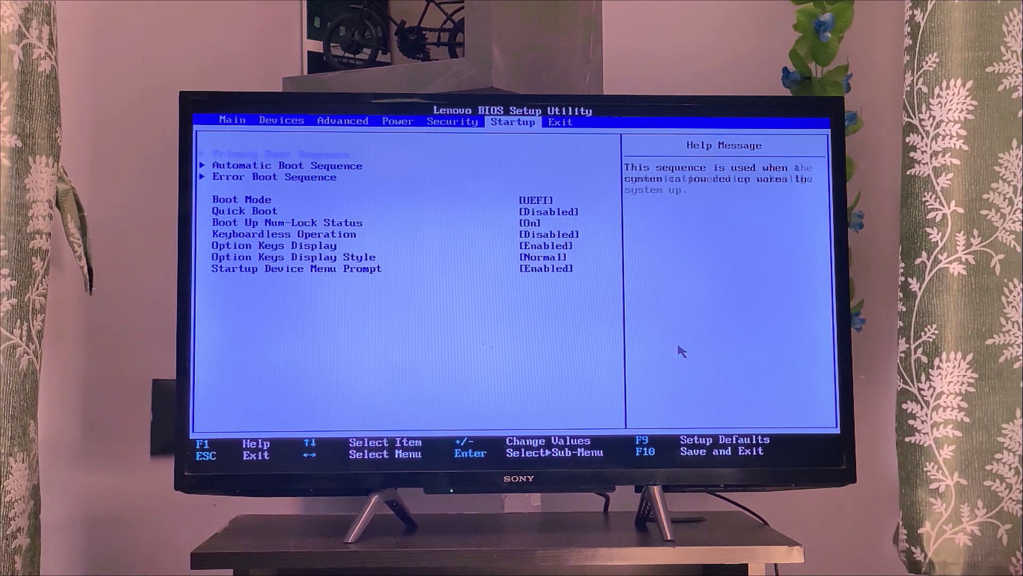
key(Down)
key(Return)
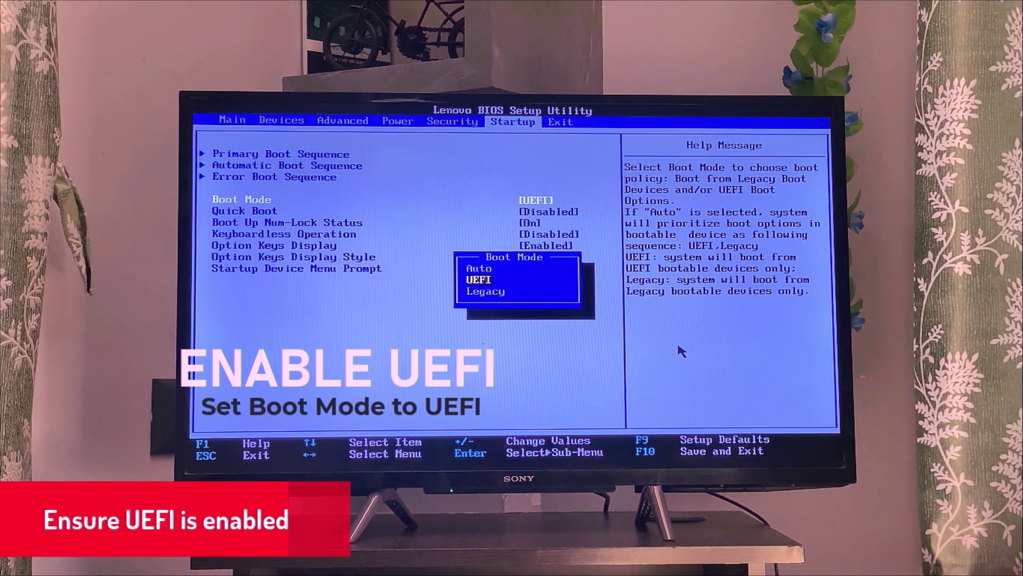
key(Return)
key(F10)
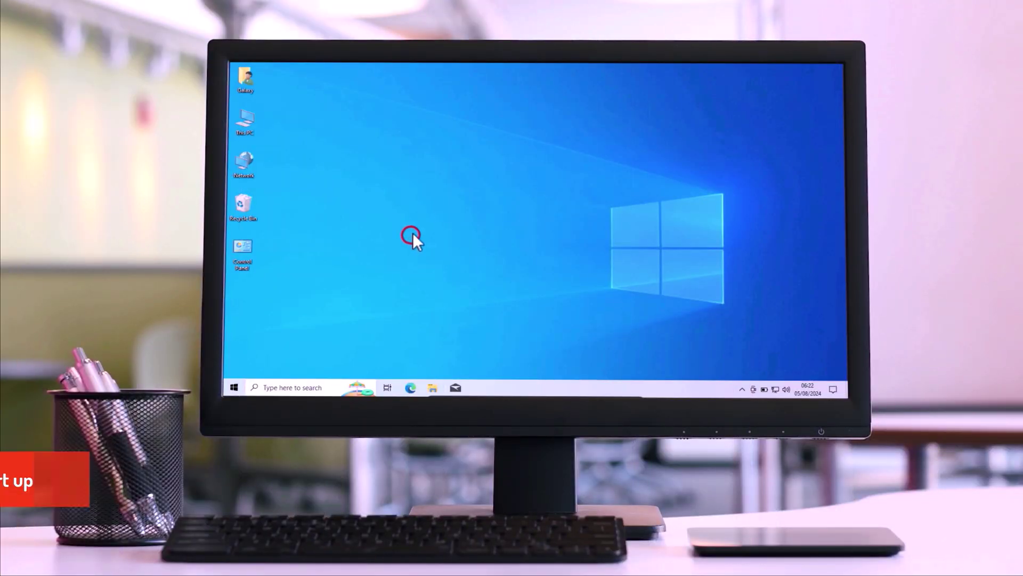
Untick fast start-up in System and Security's power button settings and save the change.
double_click(253, 255)
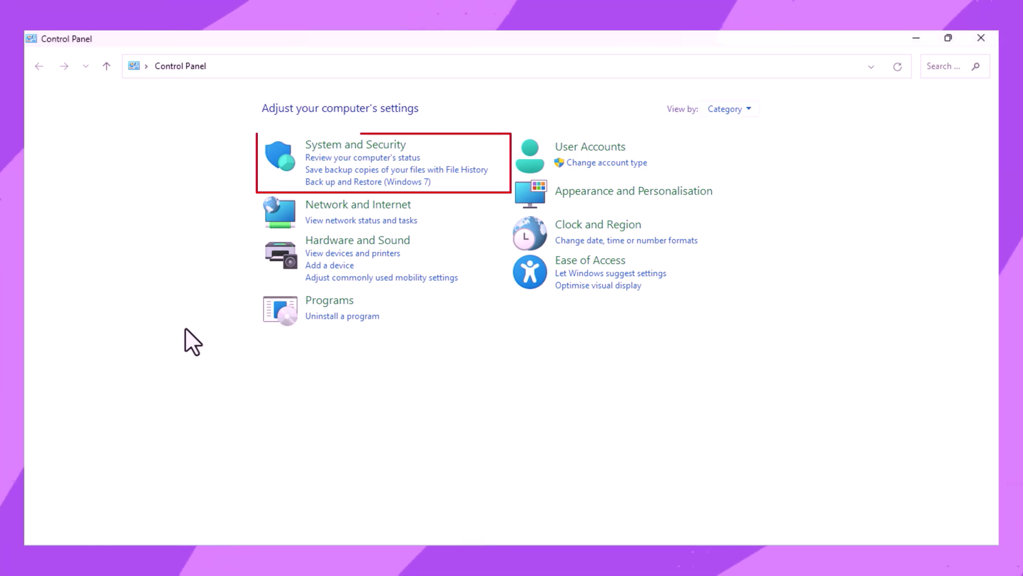
click(397, 146)
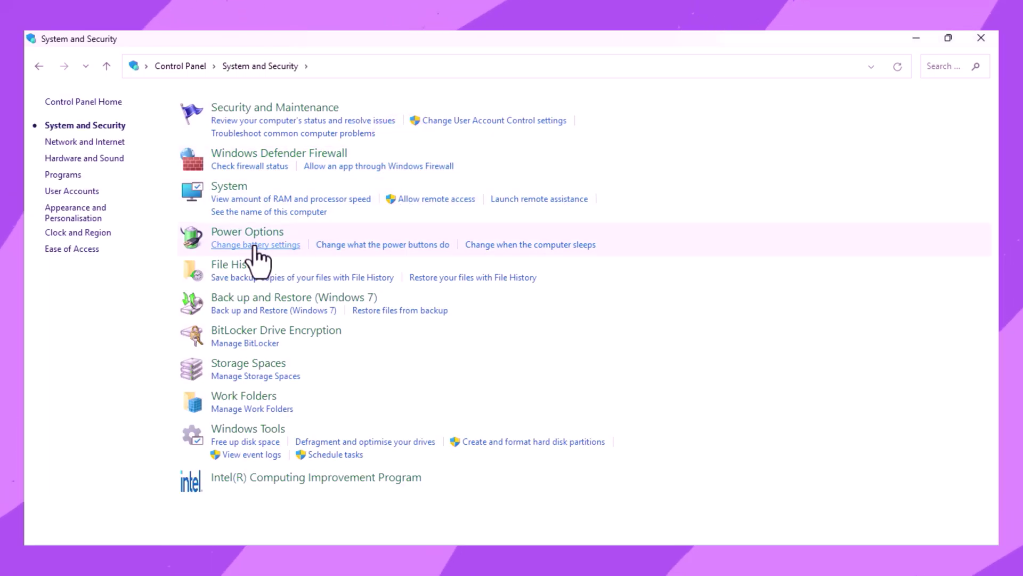
click(443, 246)
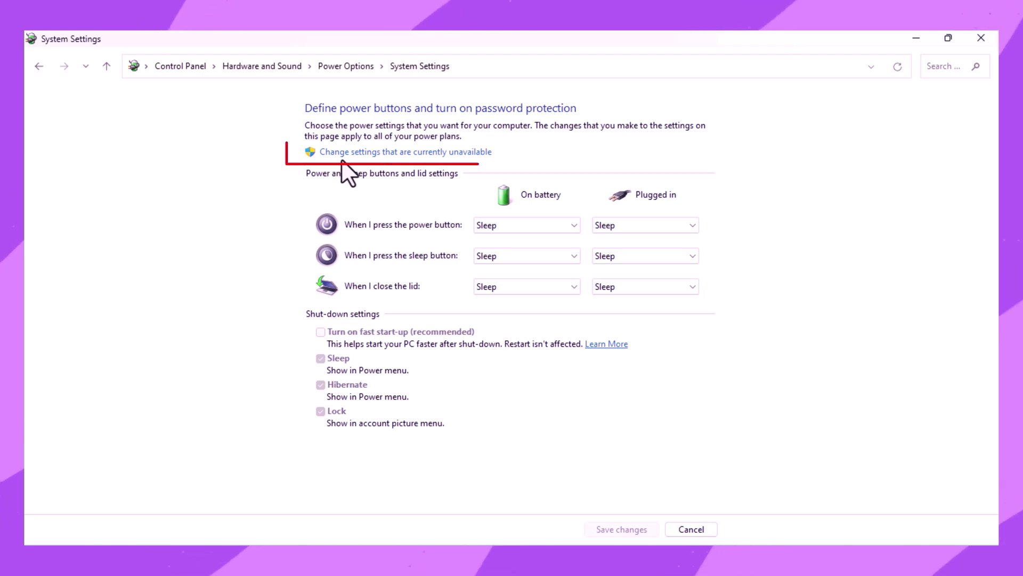
click(484, 155)
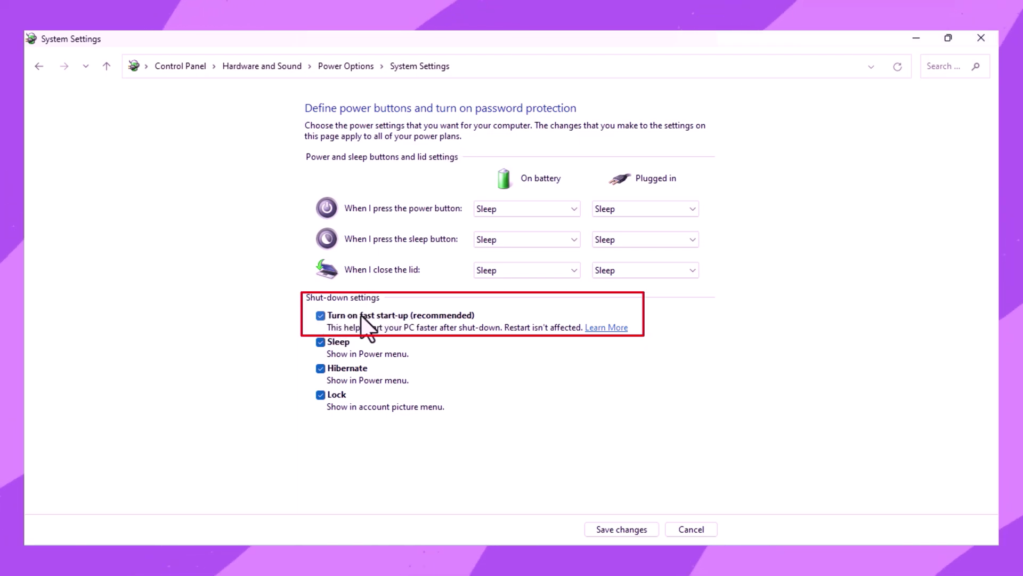
click(321, 314)
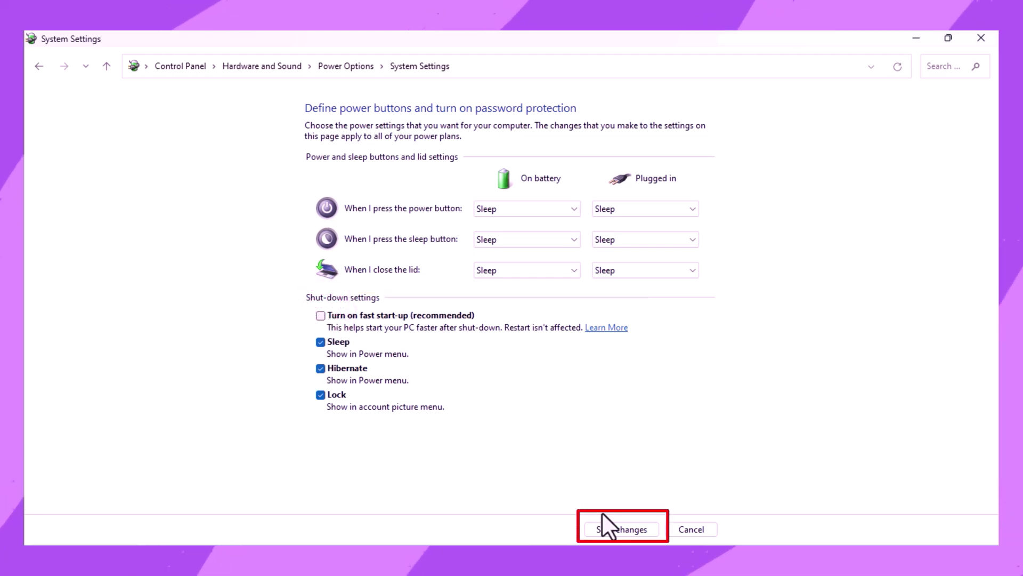
click(643, 529)
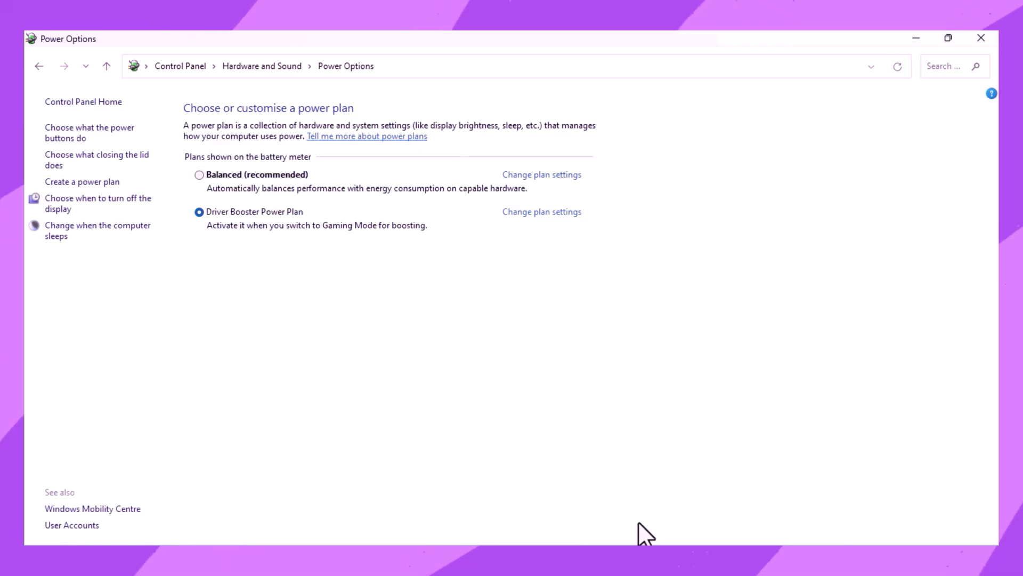
click(907, 36)
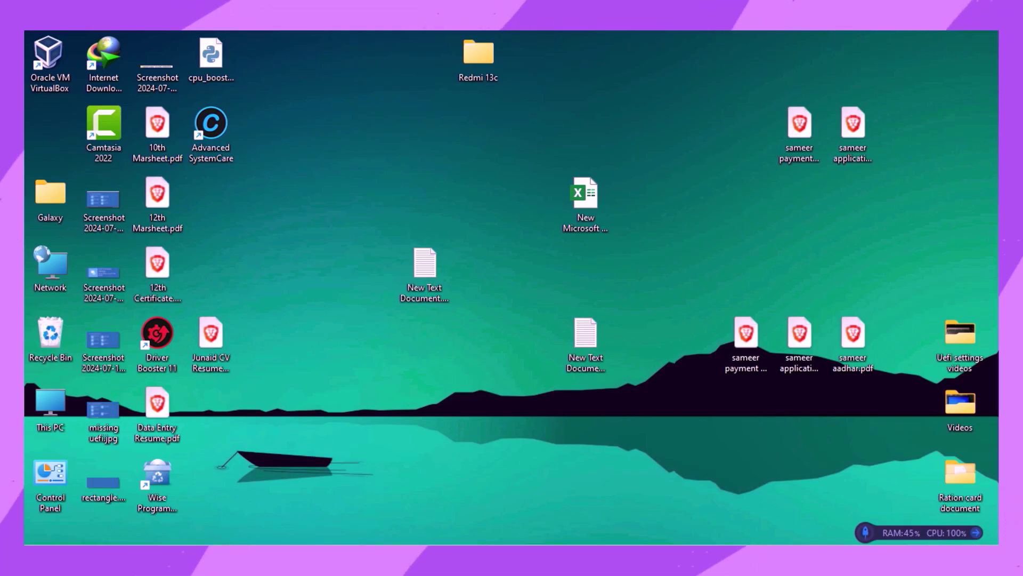
Bring up the Start menu's Power options to restart Windows.
key(super)
click(687, 512)
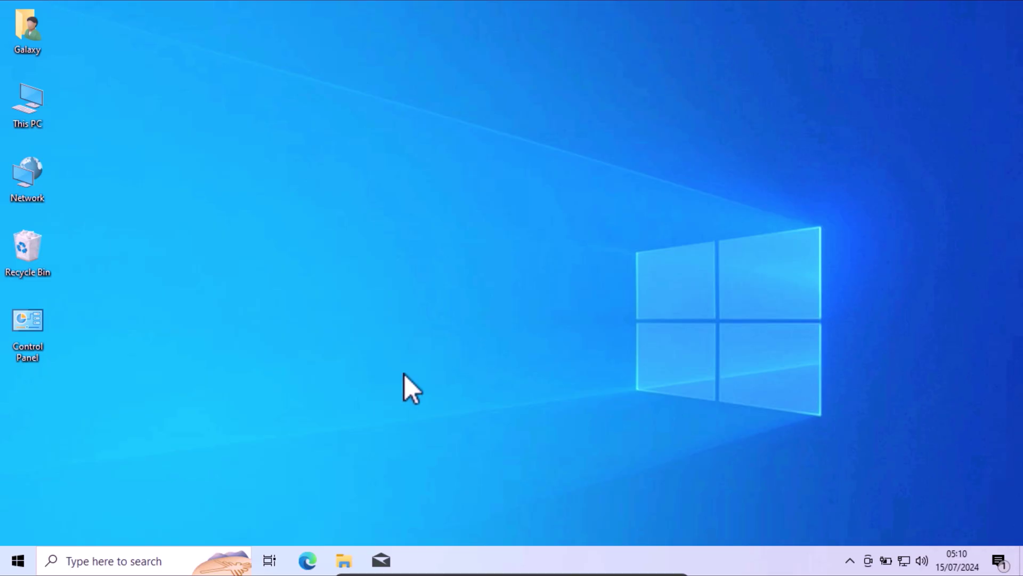
Choose Restart now under Advanced start-up on Settings' Update & Security > Recovery page.
click(18, 560)
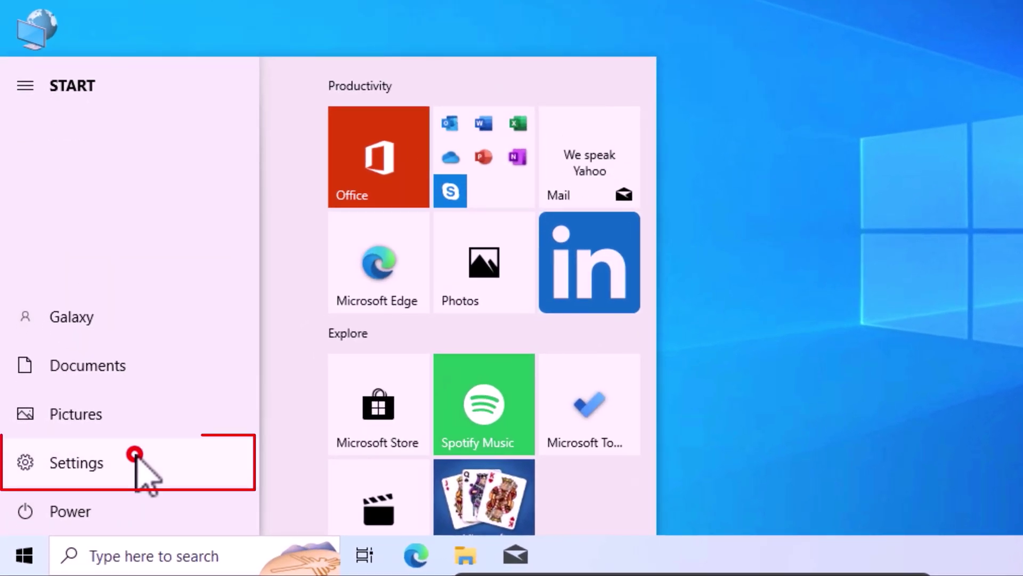
click(135, 455)
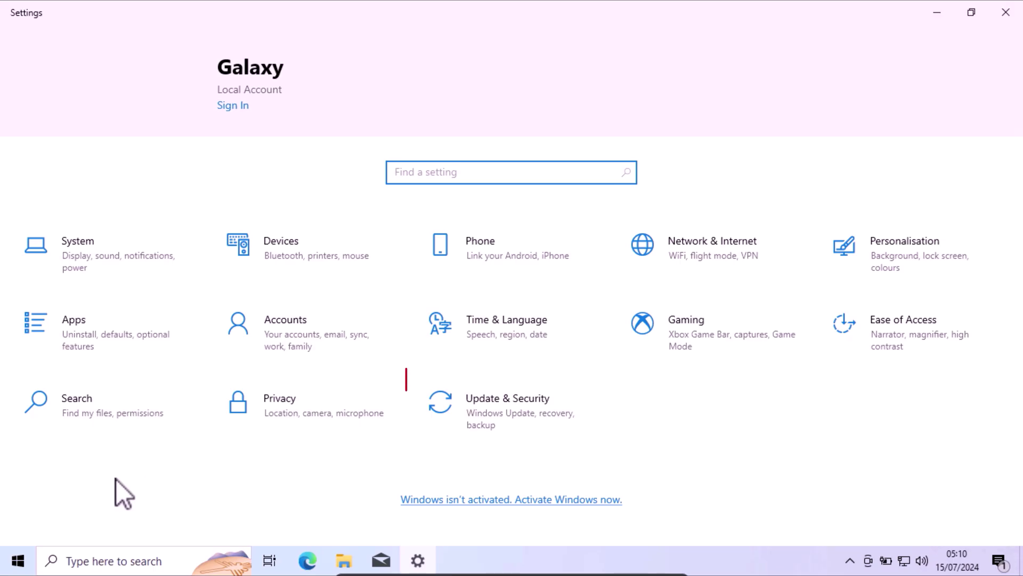
click(587, 401)
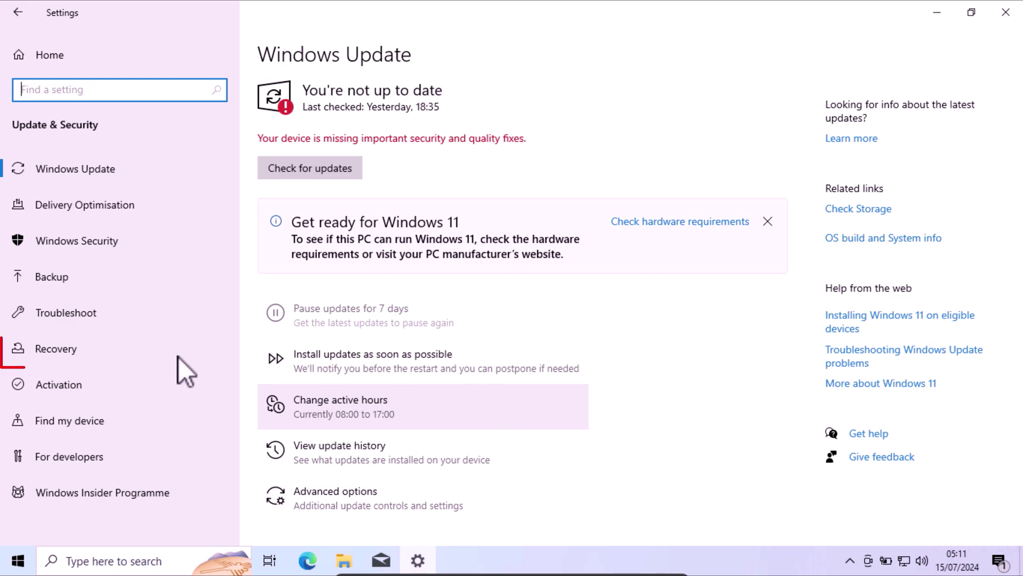
click(105, 349)
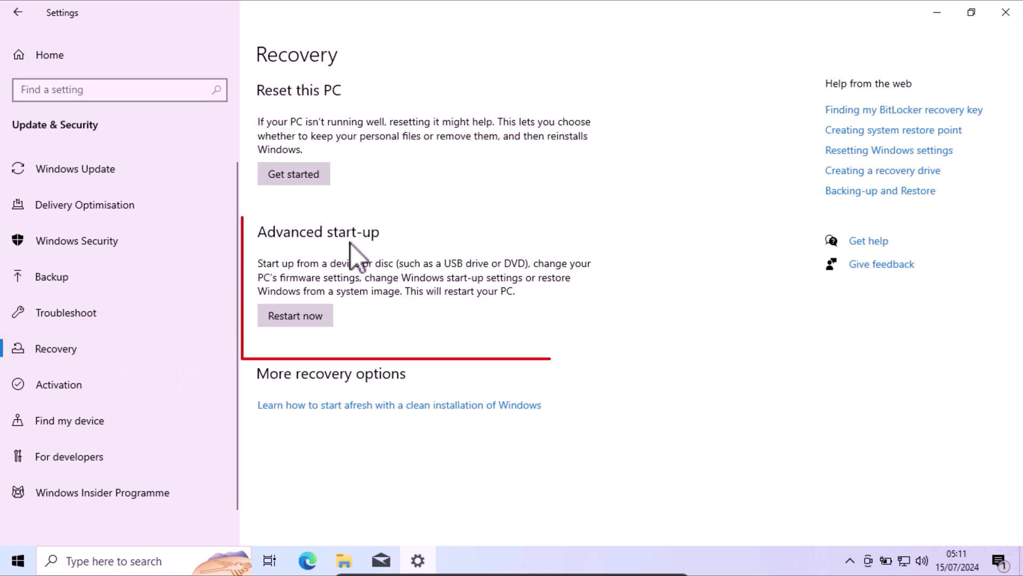
click(326, 314)
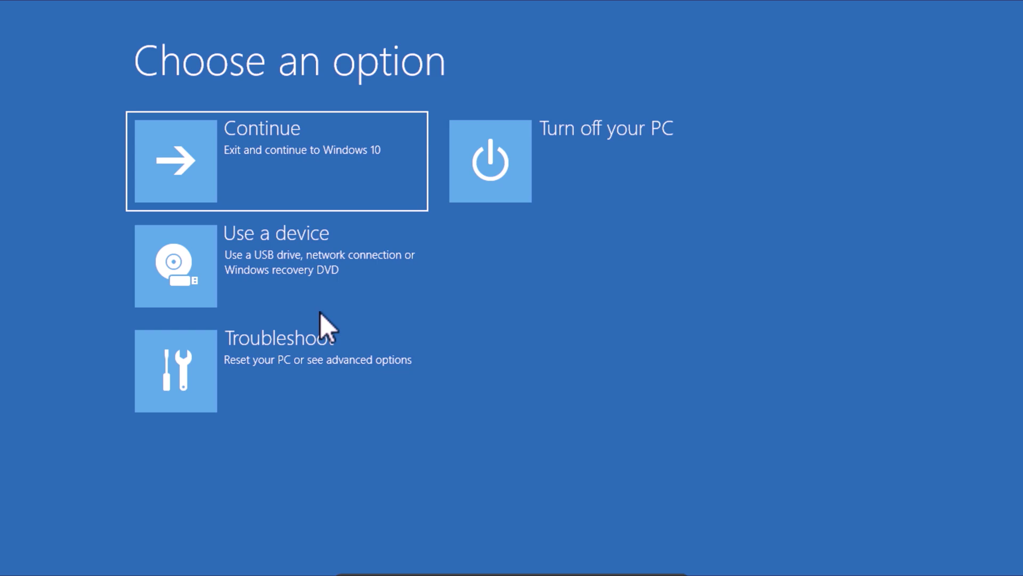
Choose Troubleshoot > Advanced options > UEFI Firmware Settings on the recovery screen.
click(350, 332)
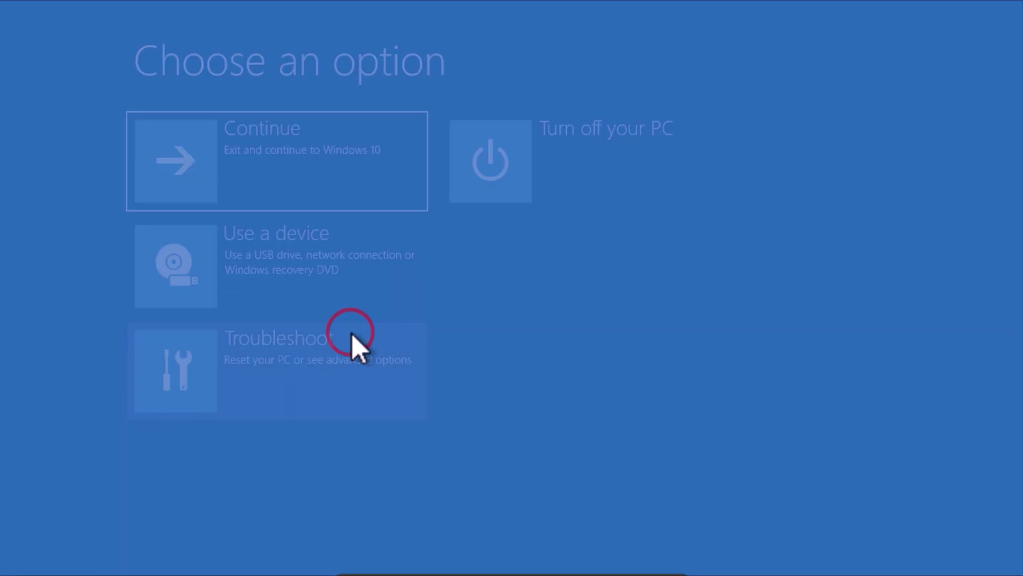
click(387, 228)
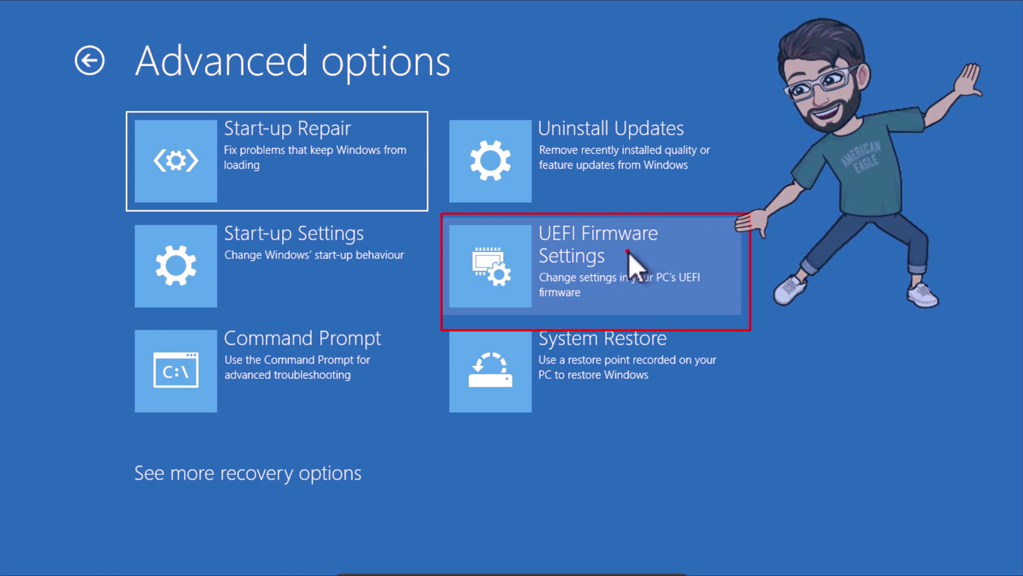
click(629, 253)
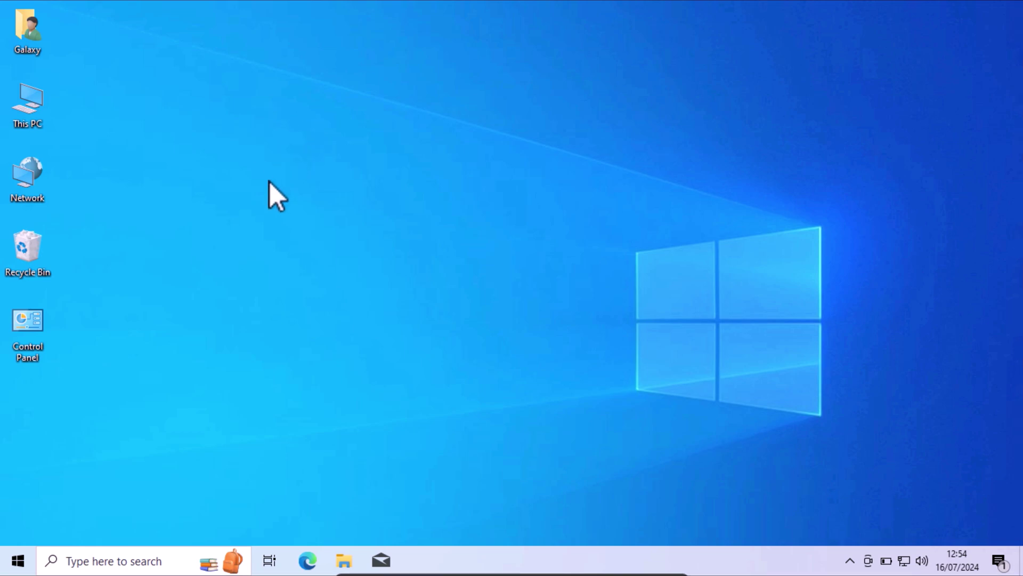
Run 'shutdown /r /o /f /t 00' in an administrator Command Prompt and continue to advanced options.
click(160, 560)
text(cmd)
click(536, 357)
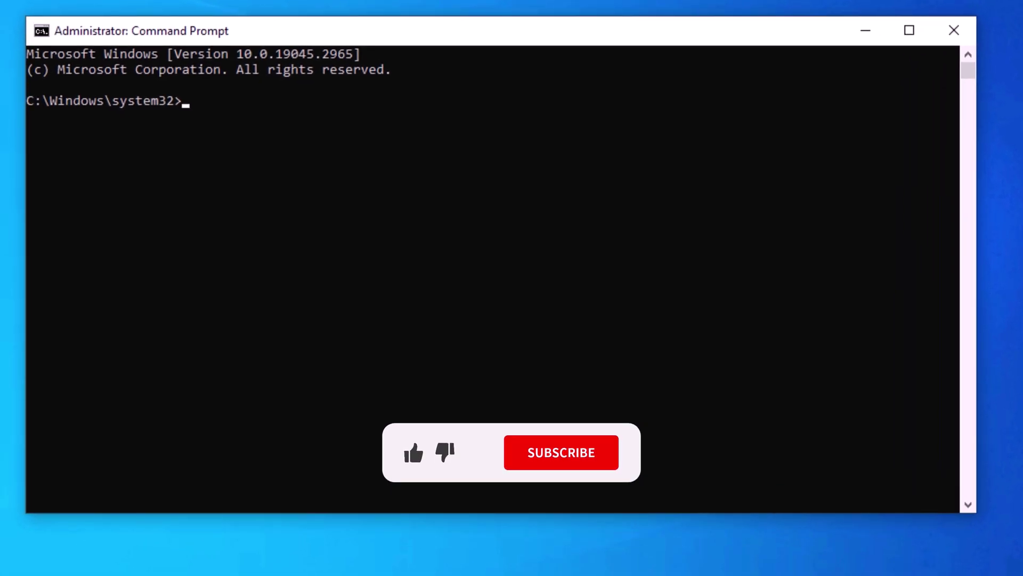
text(s)
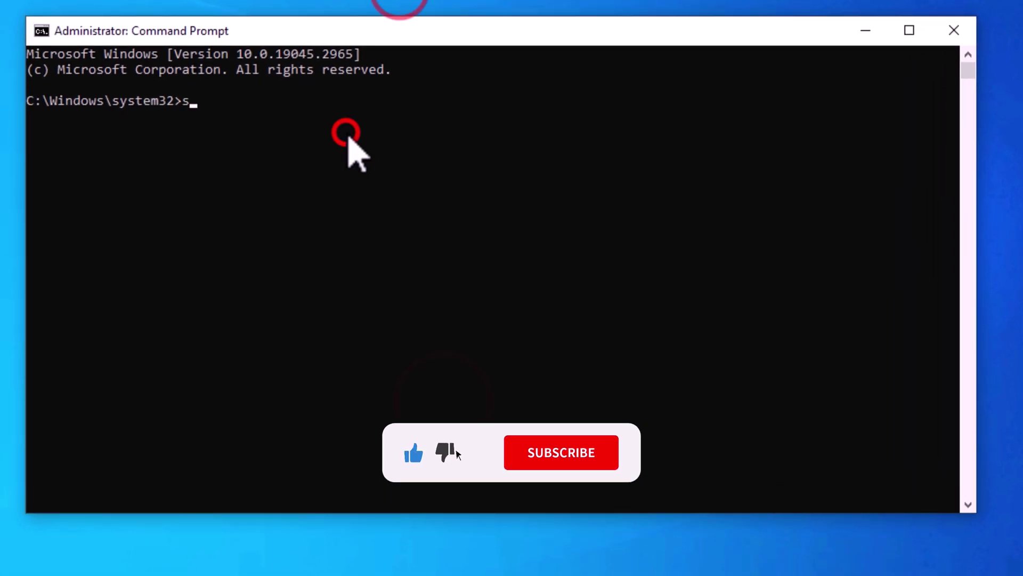
text(hutdown /r /o /f)
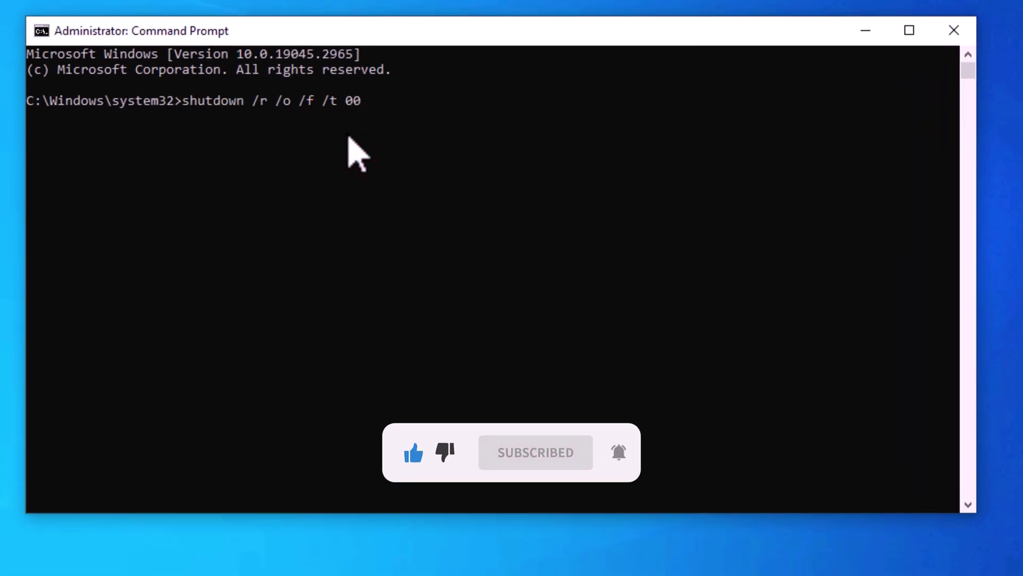
text( /t 00)
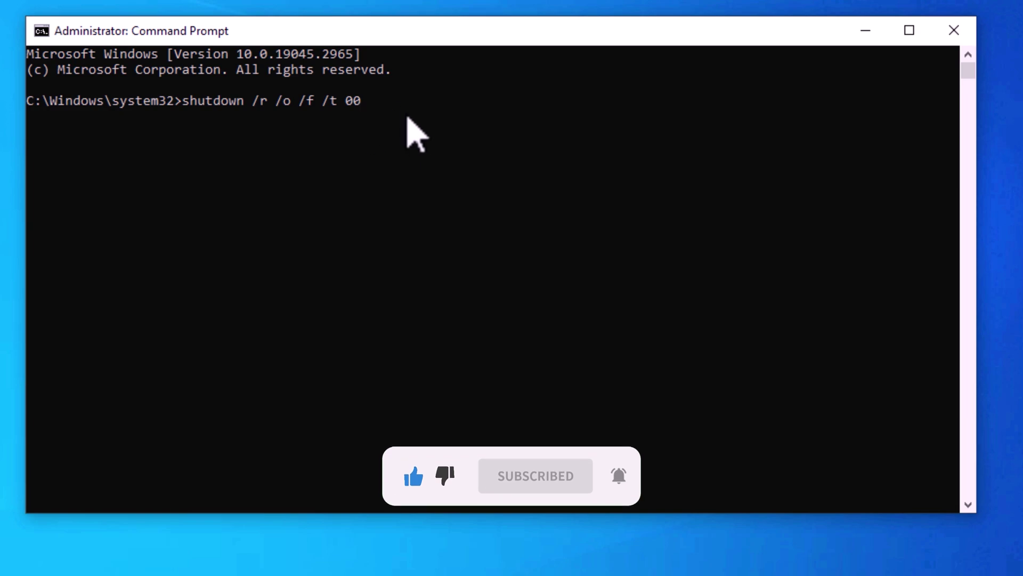
key(Return)
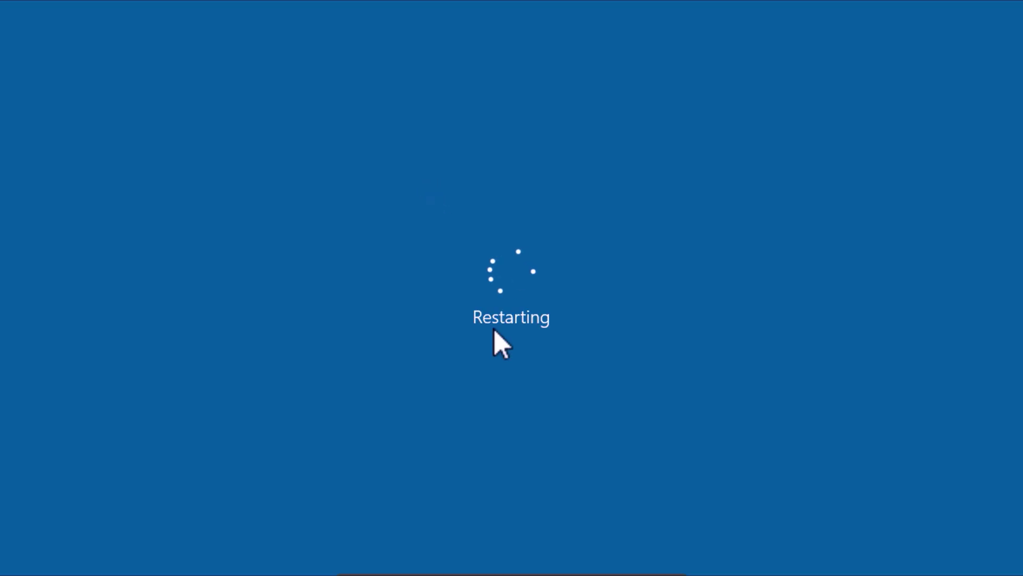
click(322, 385)
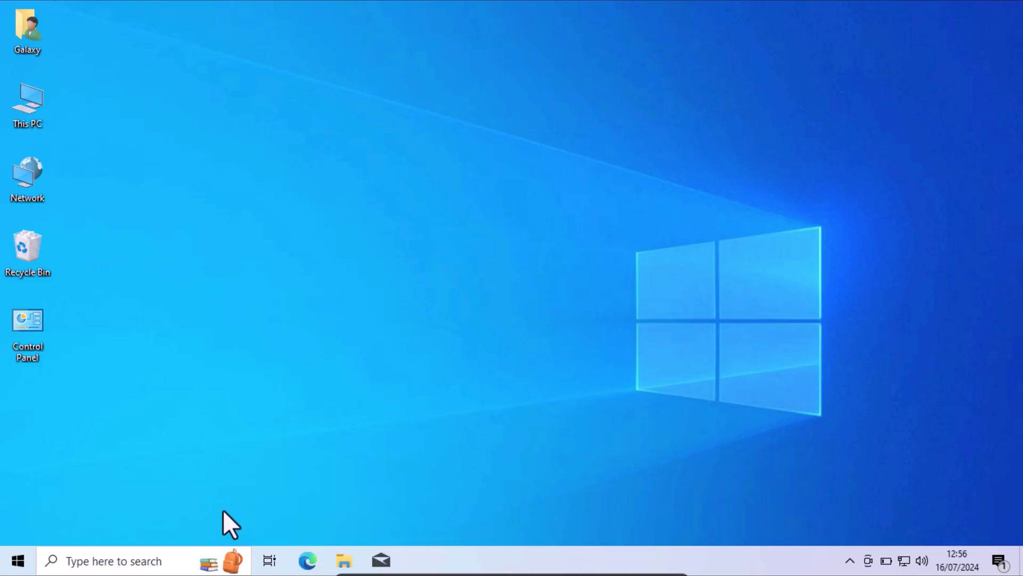
Run 'shutdown.exe /r /o' in PowerShell launched as administrator.
click(113, 561)
text(powershell)
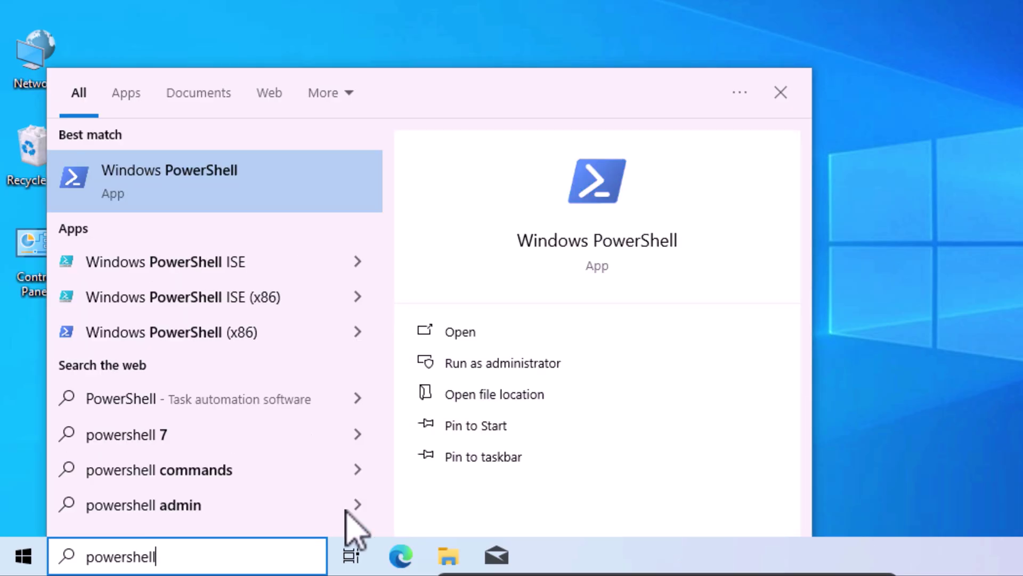
click(579, 358)
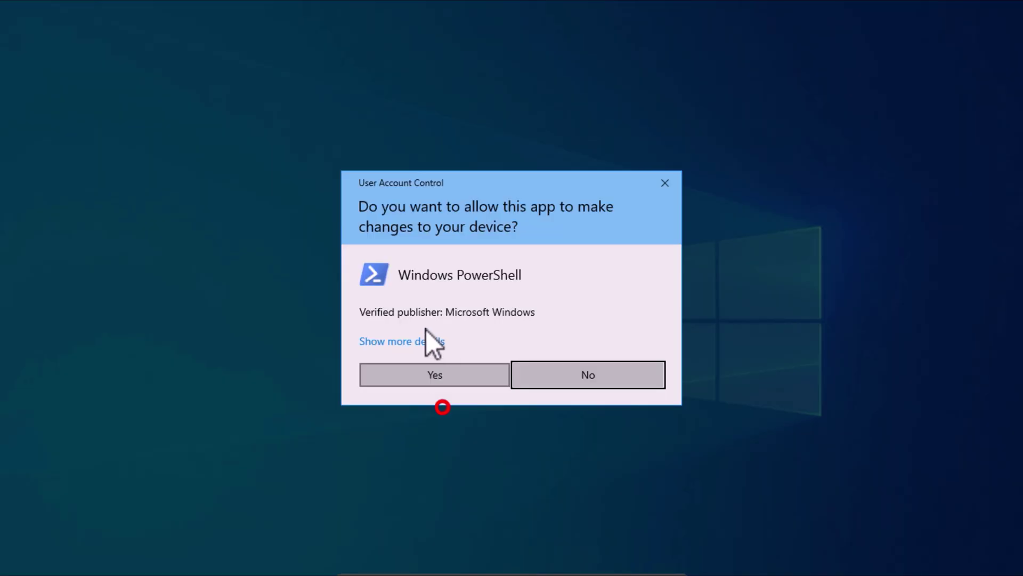
click(435, 375)
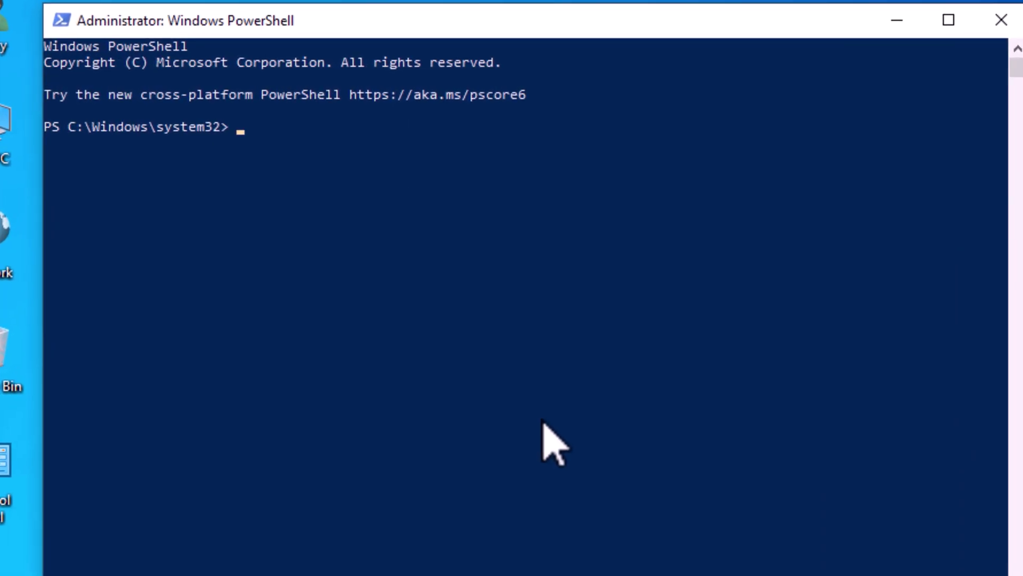
text(shutdown.exe /r /o)
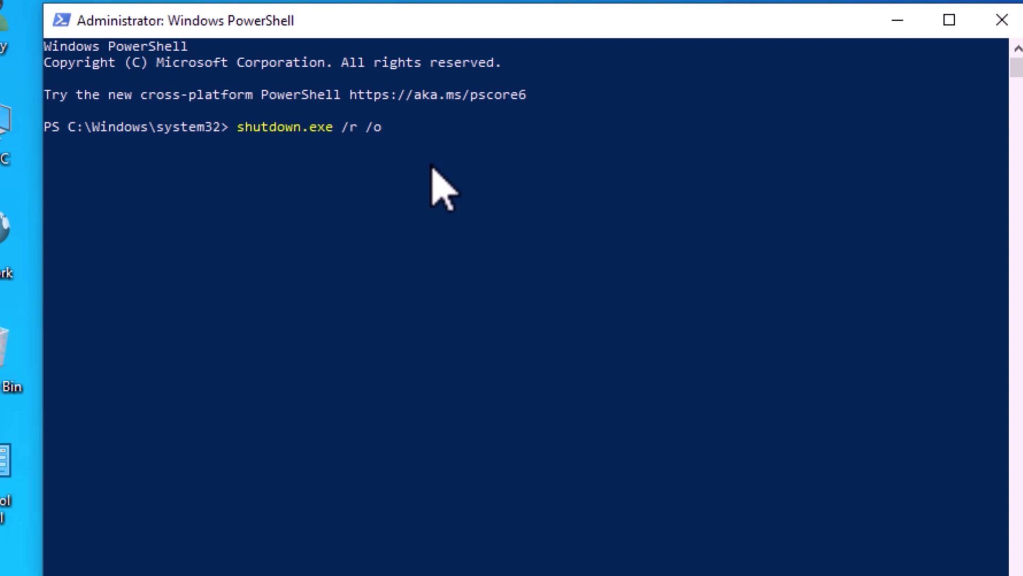
key(Return)
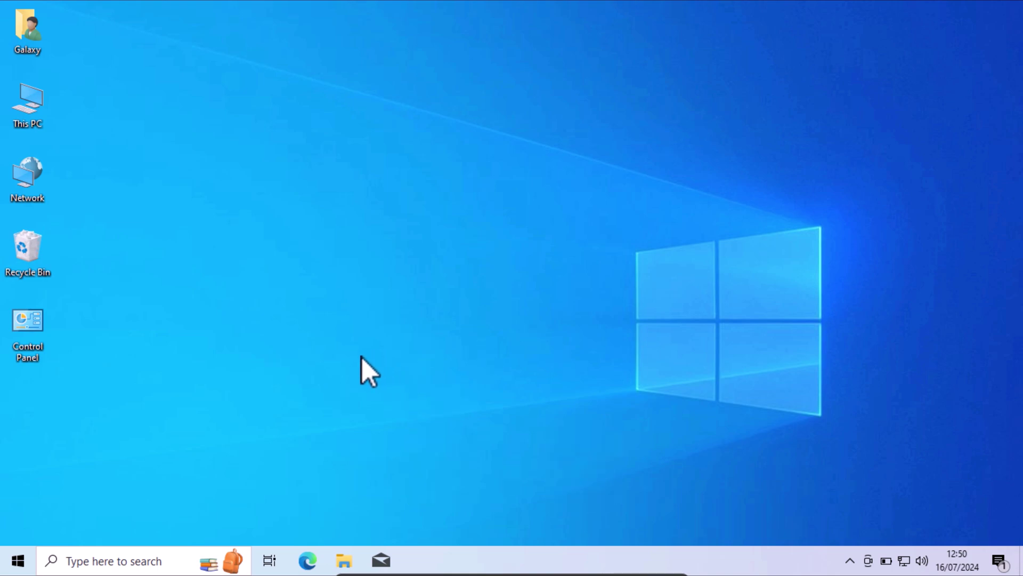
Turn on Safe boot (Minimal) on msconfig's Boot tab, apply it, and restart.
key(super+r)
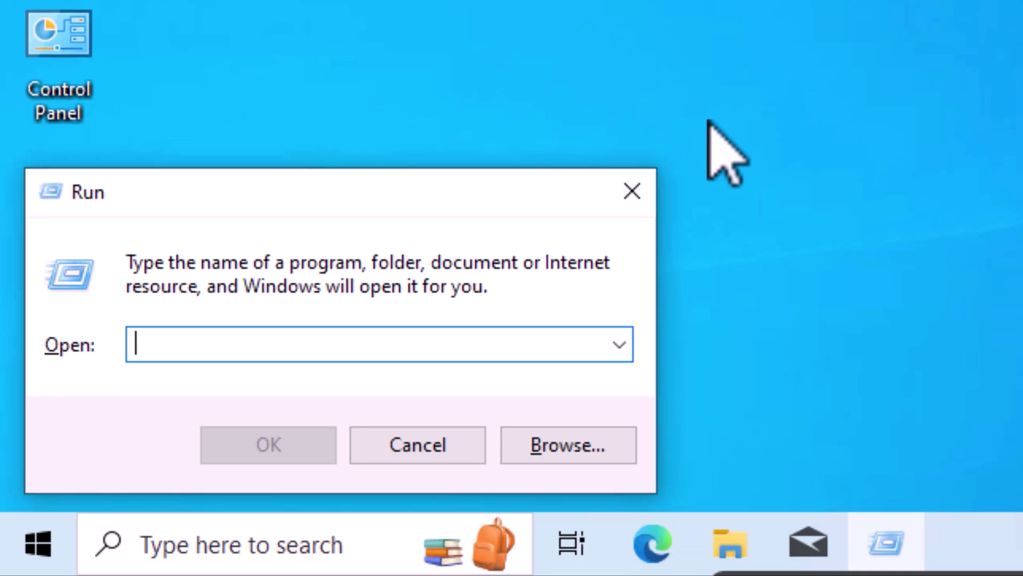
text(msconfig)
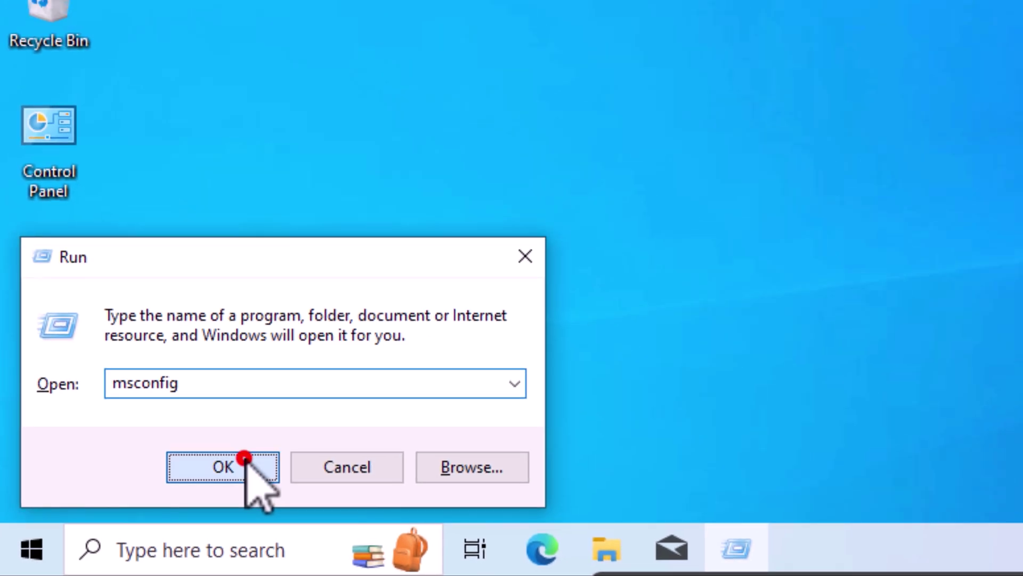
click(297, 439)
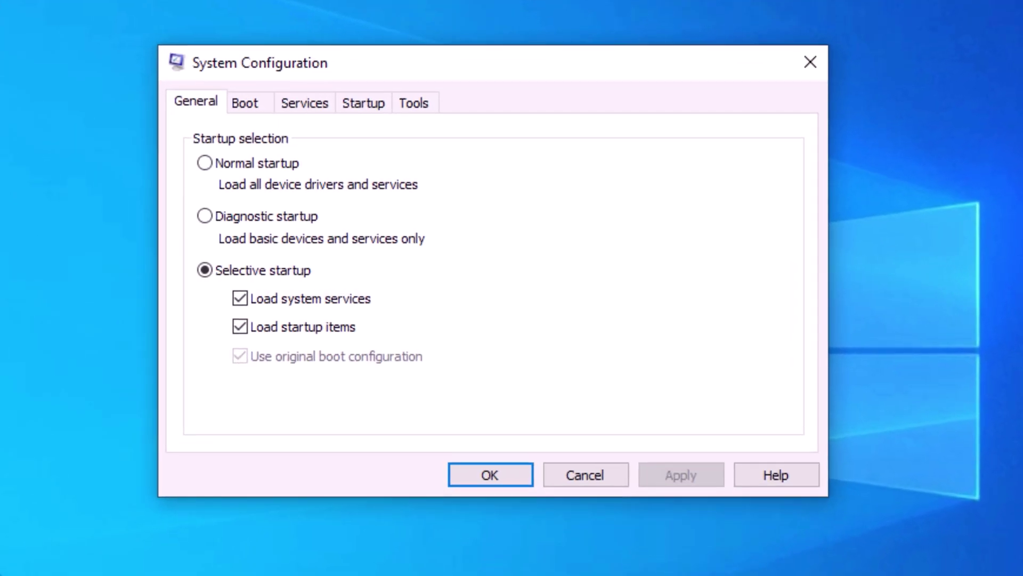
click(266, 99)
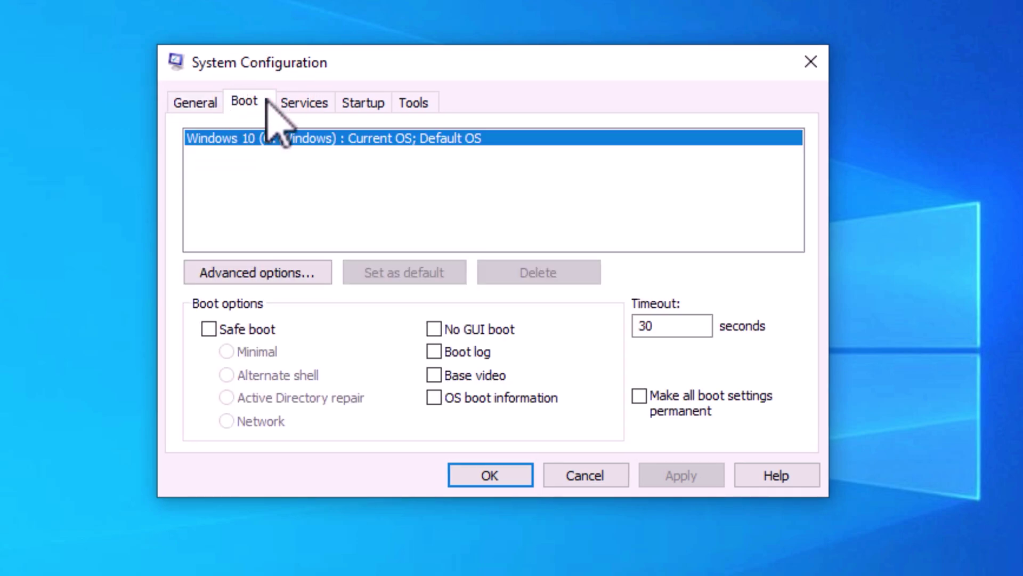
click(209, 329)
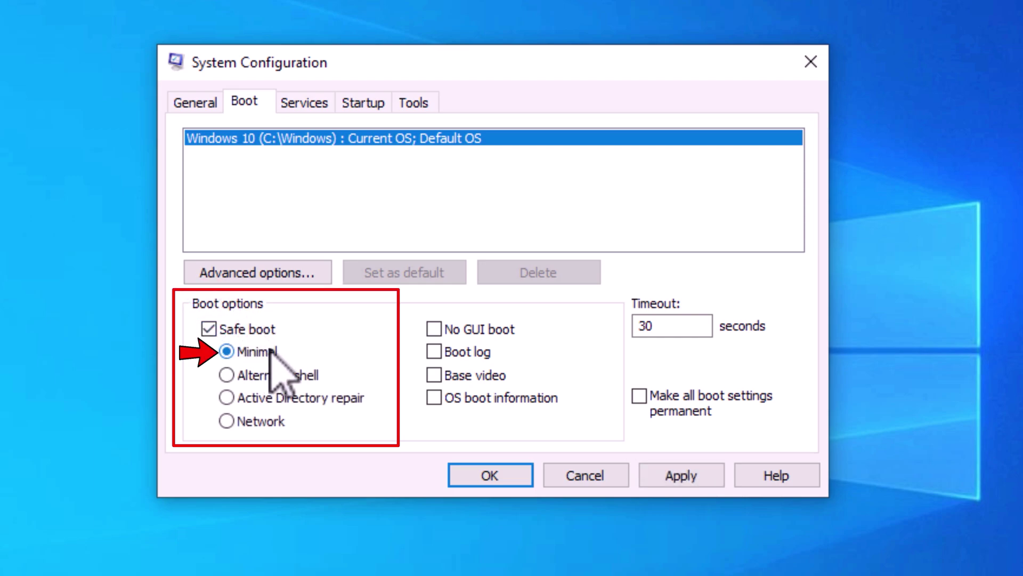
click(524, 474)
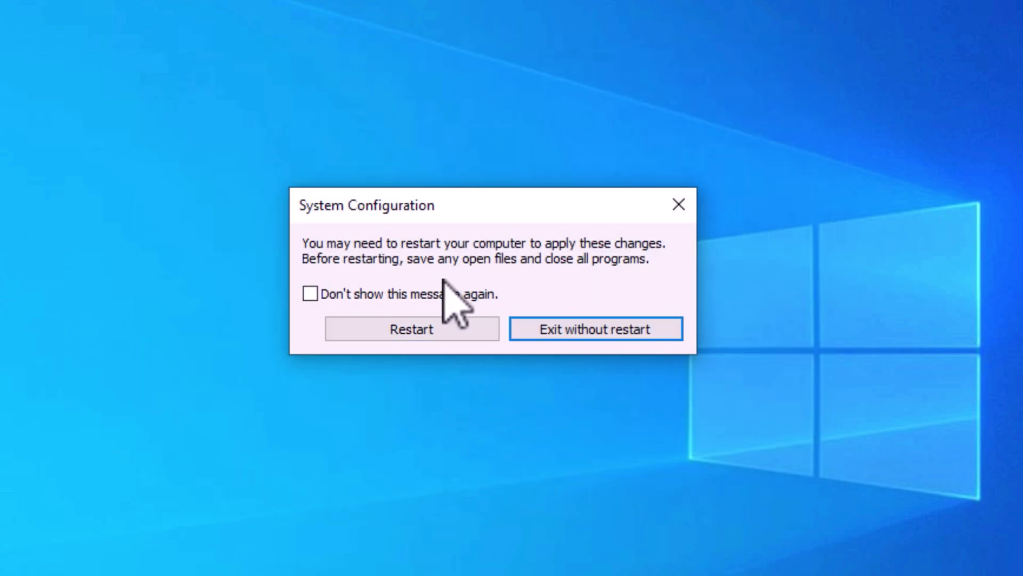
click(453, 325)
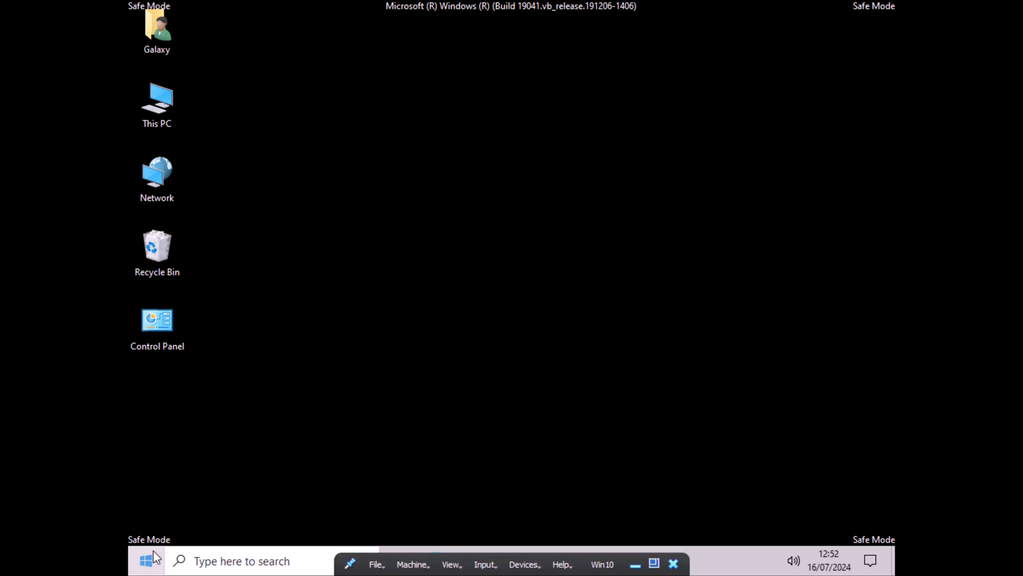
From Safe Mode, choose Restart now under Advanced start-up in Settings' Recovery page.
click(152, 552)
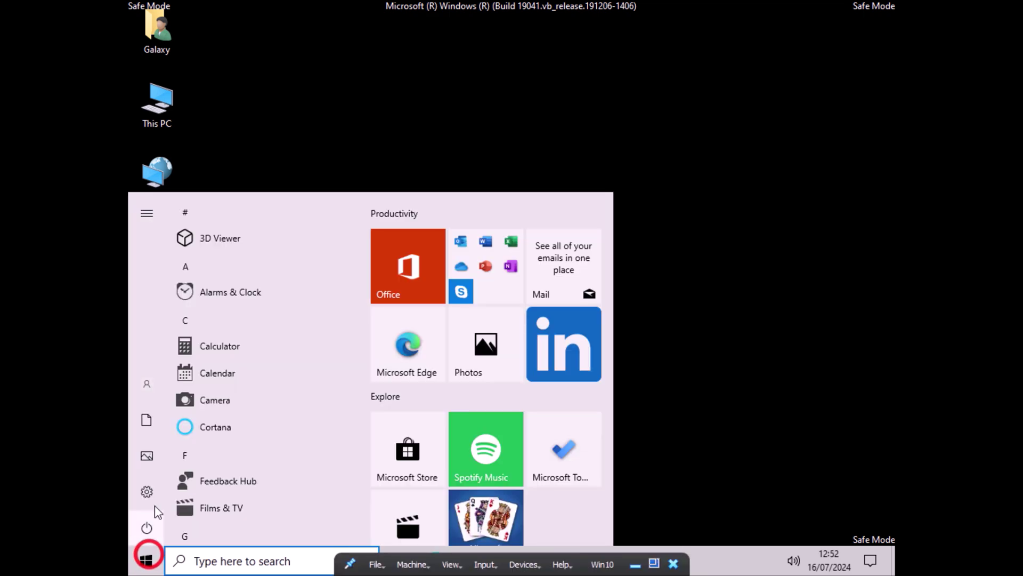
click(228, 487)
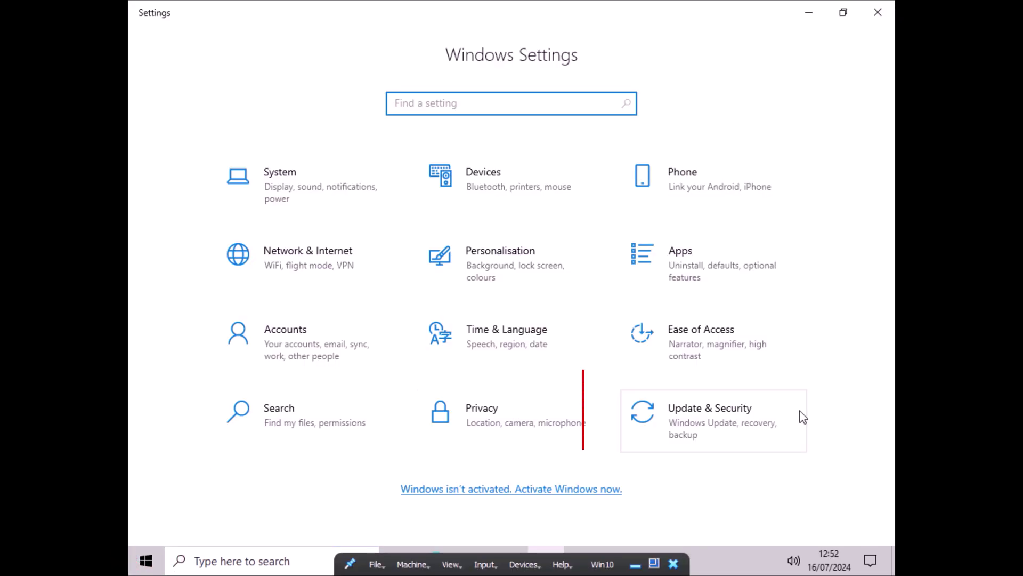
click(786, 409)
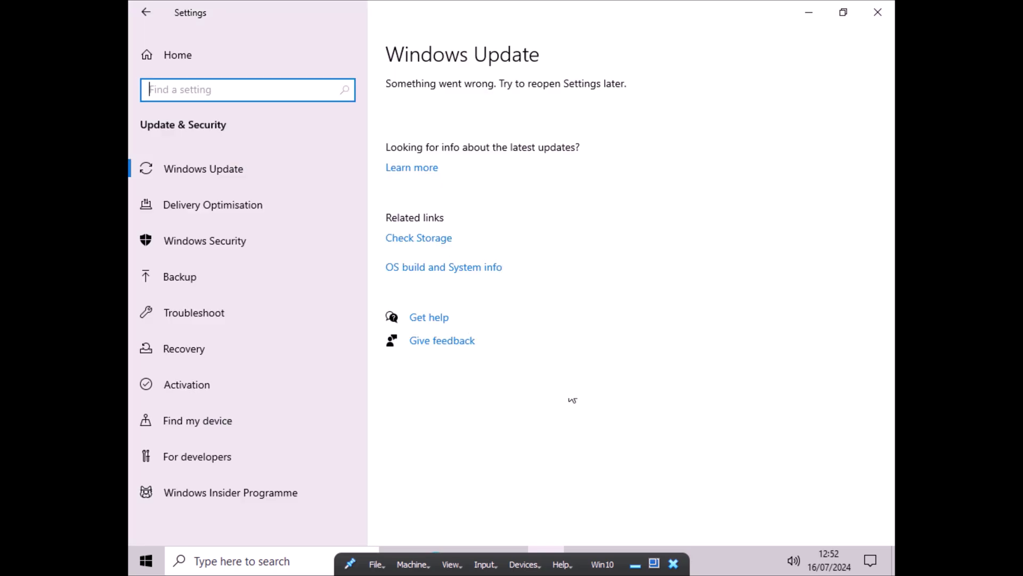
click(230, 347)
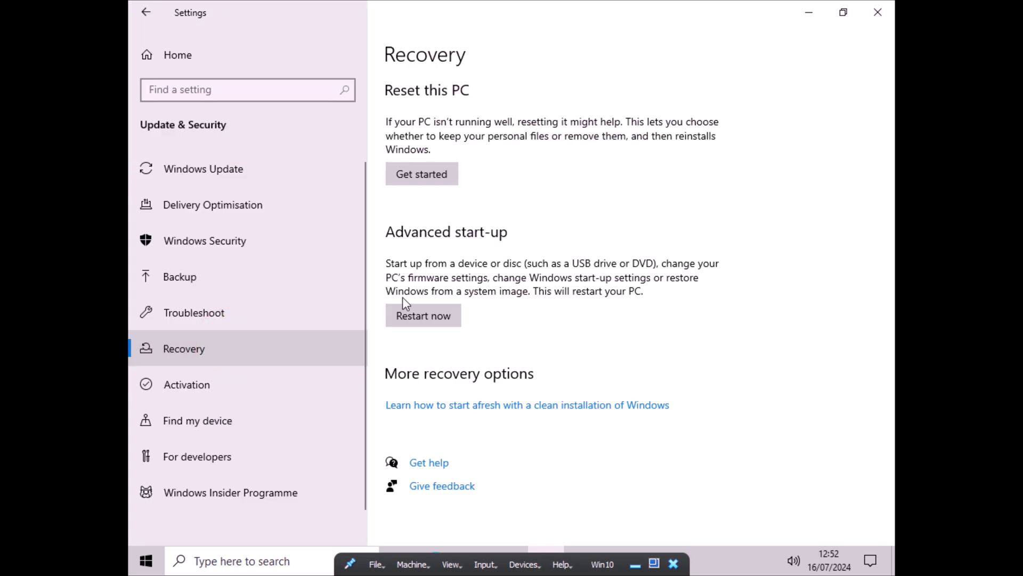
click(453, 316)
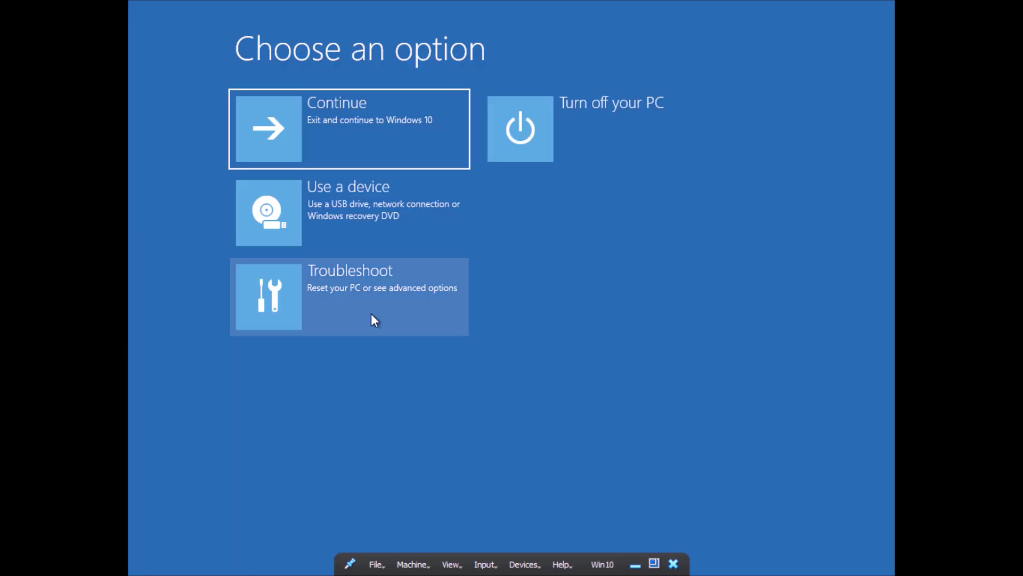
Go to Troubleshoot > Advanced options and restart into UEFI Firmware Settings.
click(372, 317)
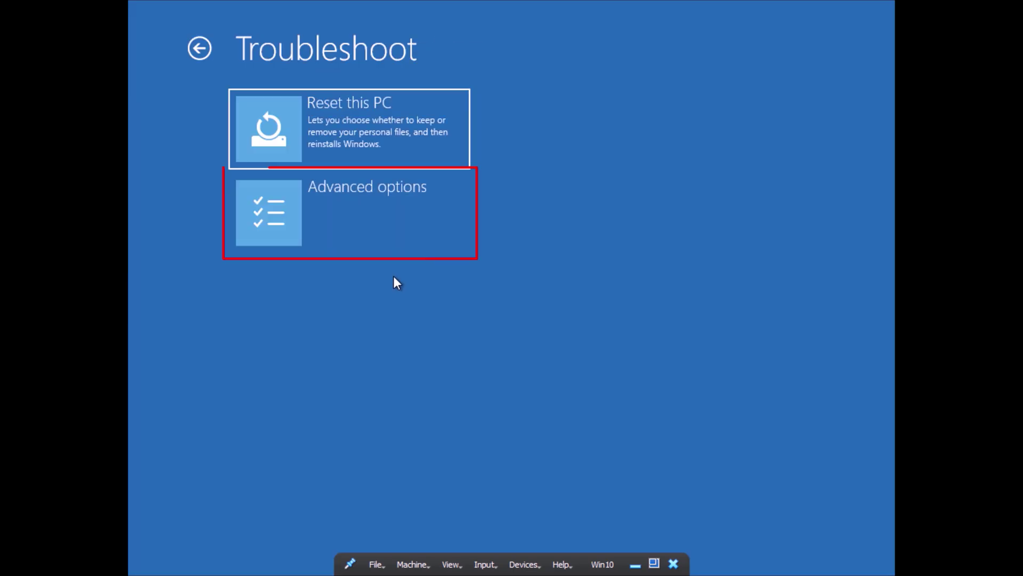
click(408, 219)
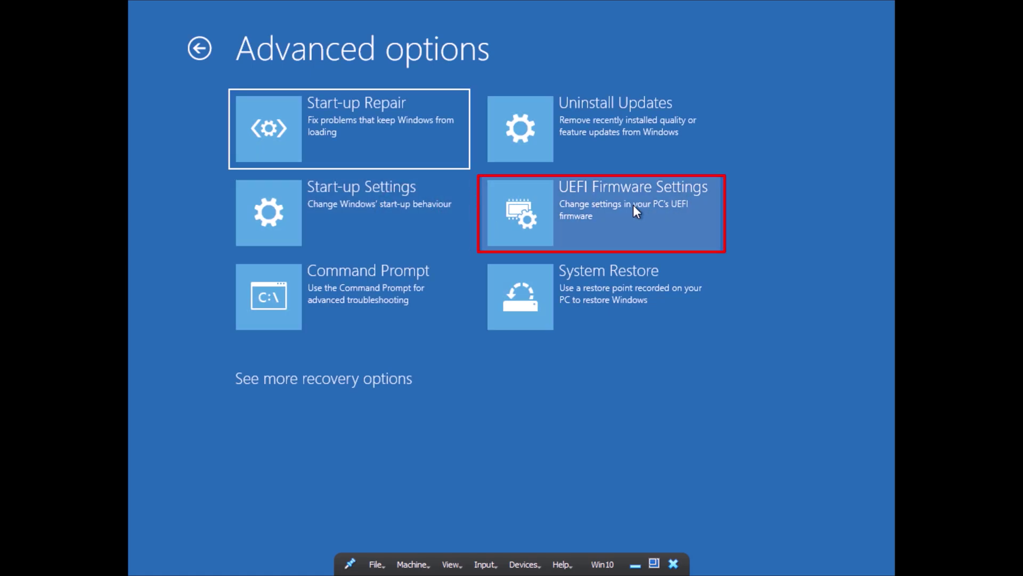
click(664, 229)
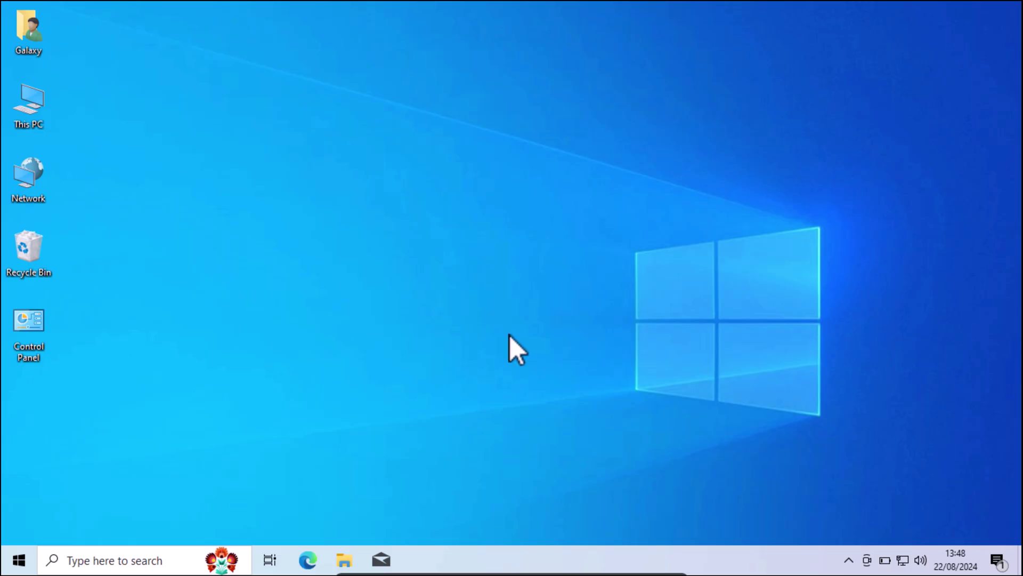
Shift+Restart from the Start menu's Power options to boot into the recovery screen.
click(19, 560)
click(19, 526)
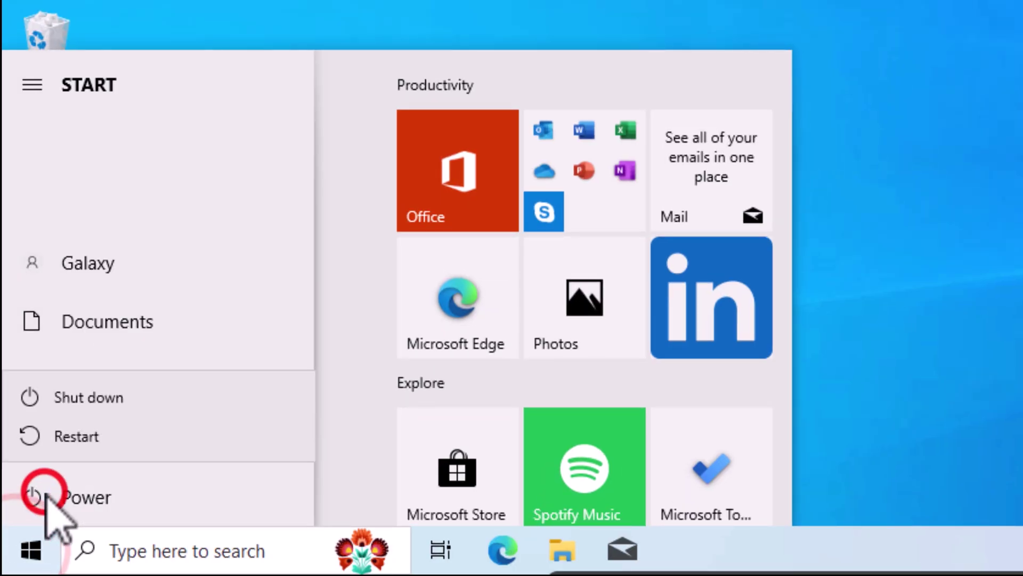
key(shift)
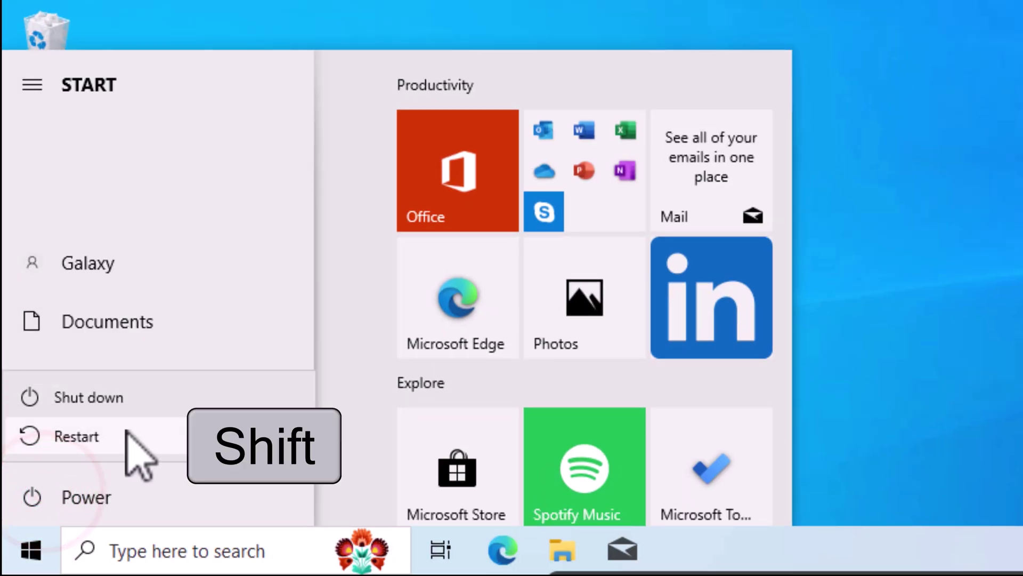
shift+click(127, 434)
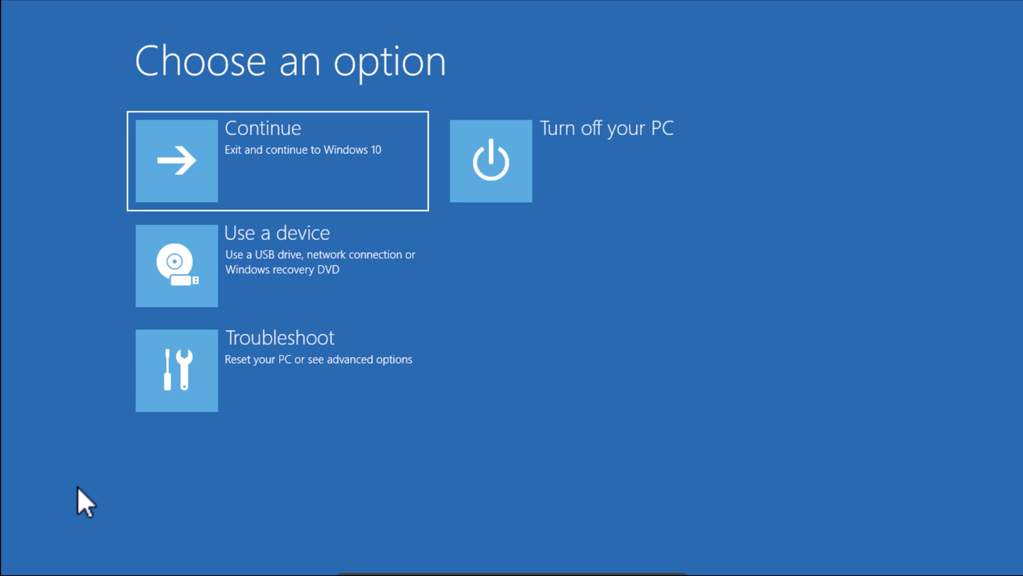
Open Troubleshoot, then Advanced options on the recovery 'Choose an option' screen.
key(Down)
key(Down)
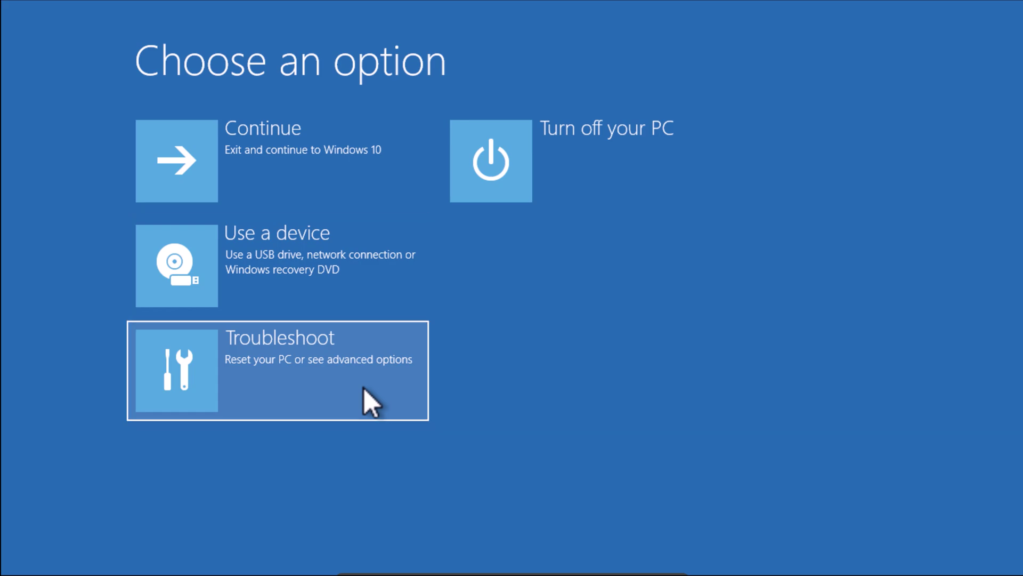
click(364, 388)
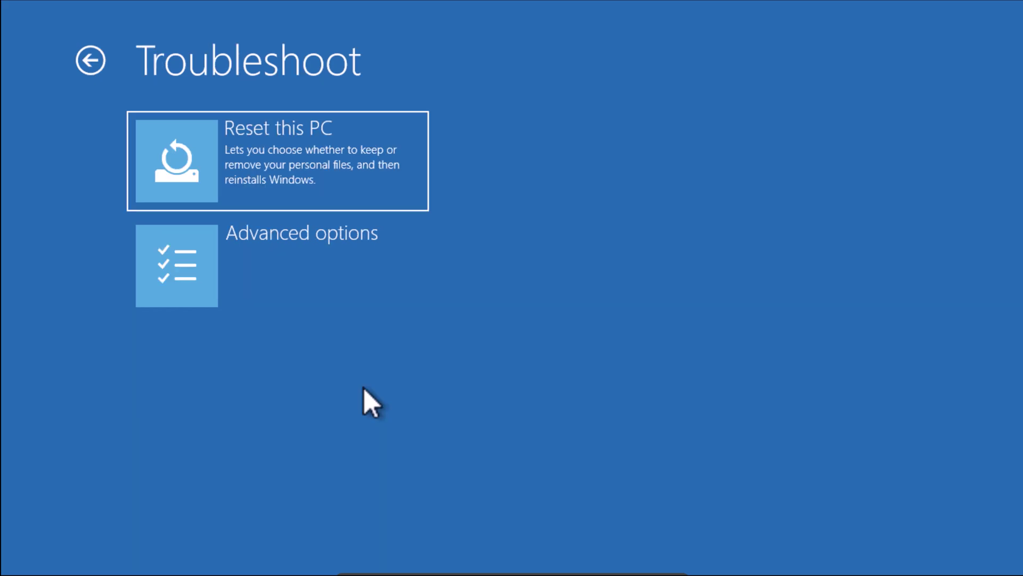
click(363, 289)
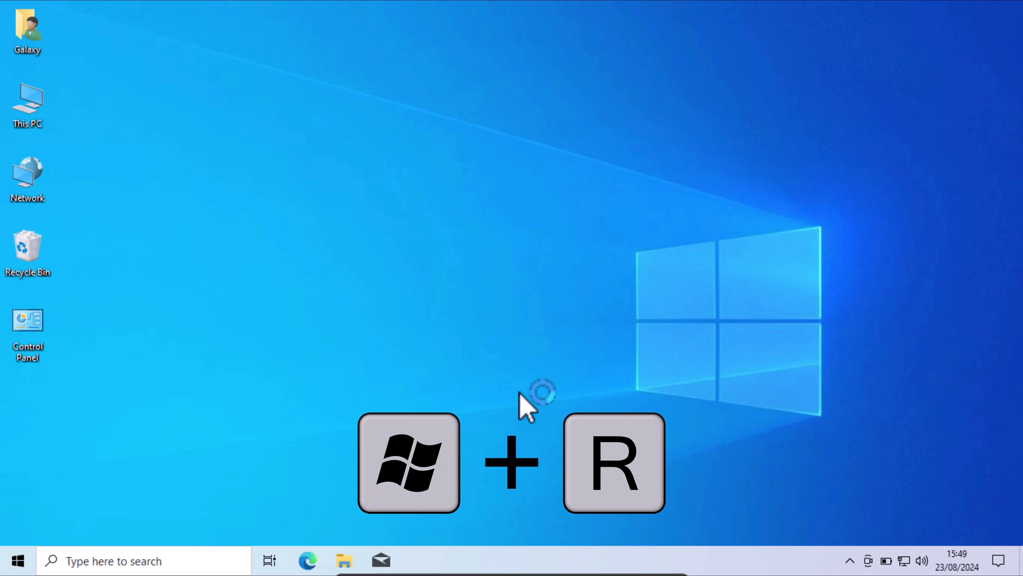
Run 'shutdown /r /o /f /t 0' from the Run dialog to restart into recovery.
key(super+r)
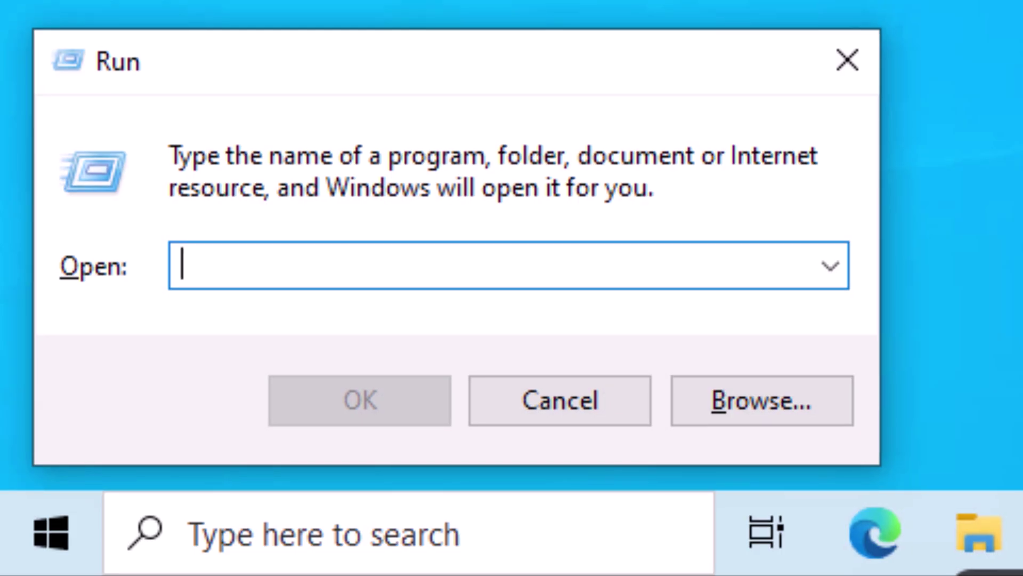
text(shutdown /r /)
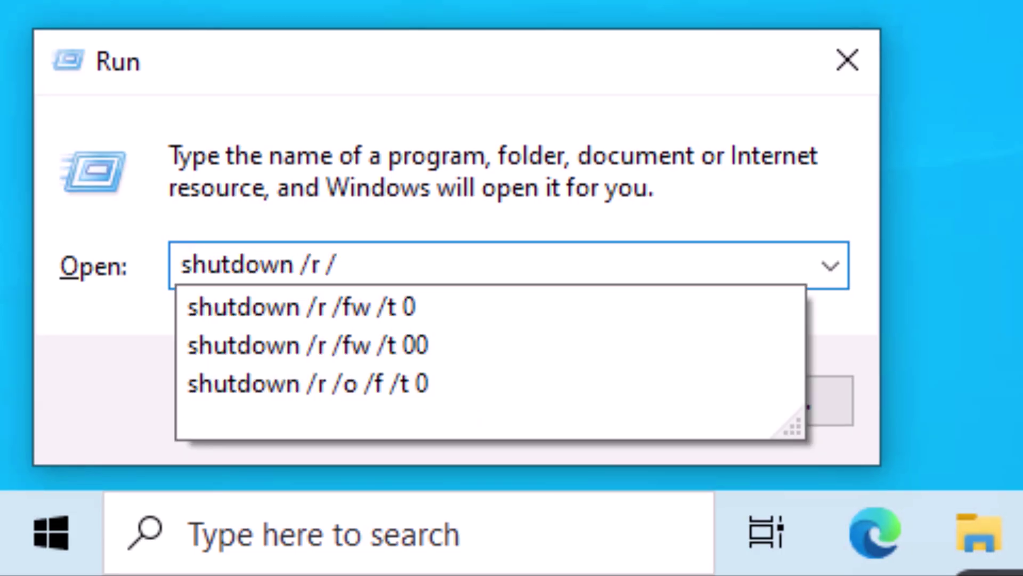
text(o /f /t 0)
click(424, 394)
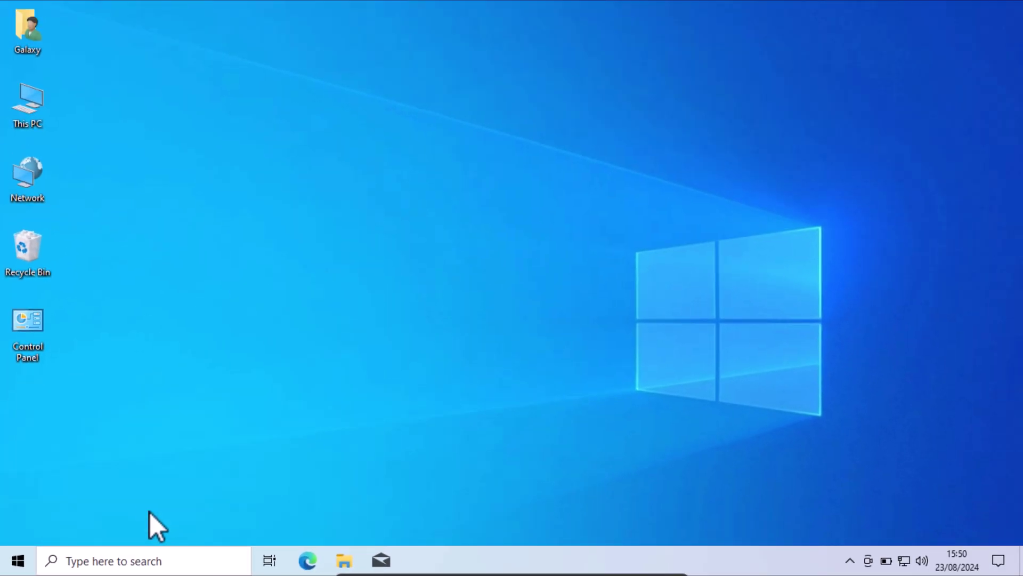
click(149, 513)
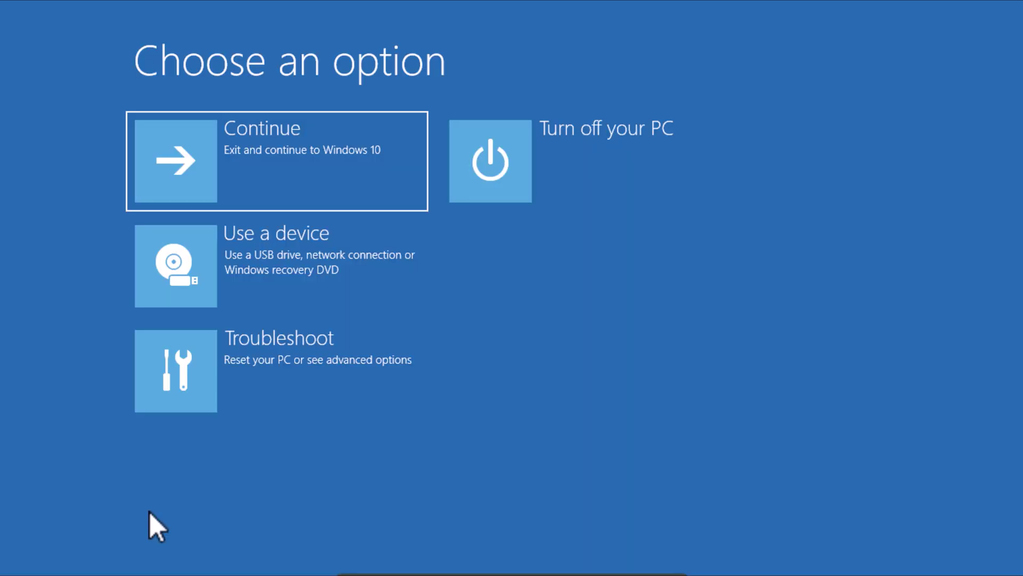
Open Troubleshoot, then Advanced options on the recovery screen.
click(322, 388)
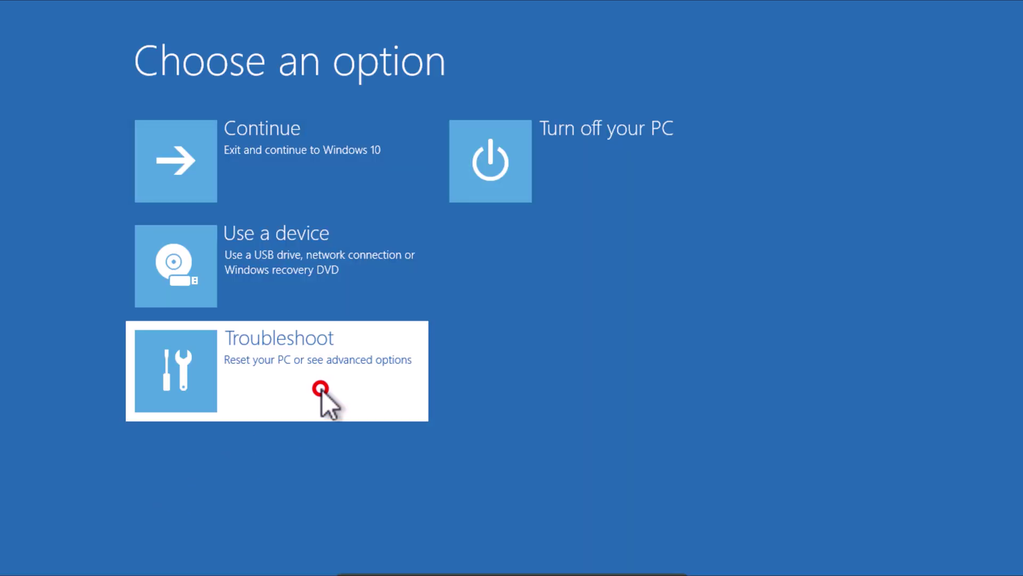
click(364, 267)
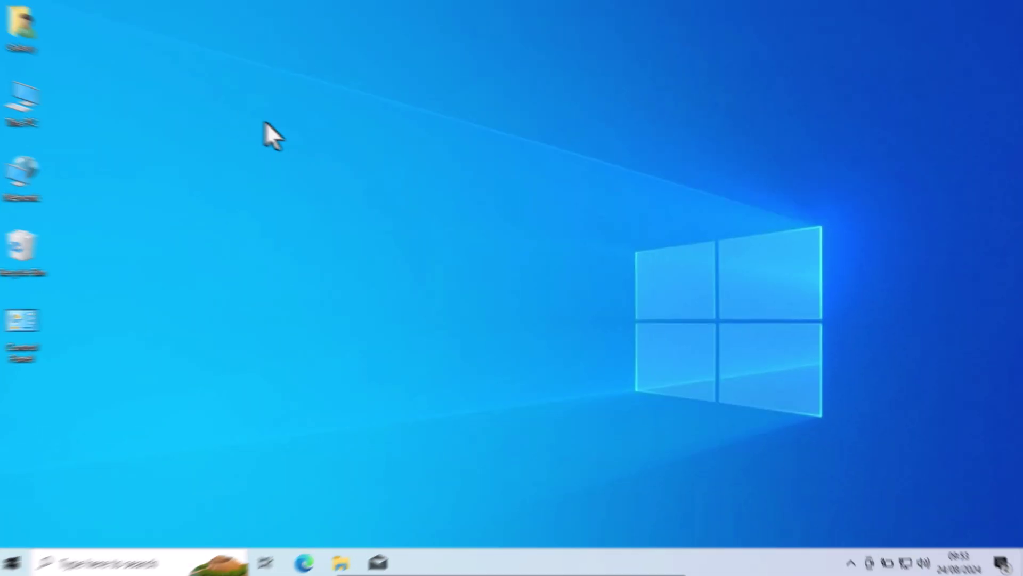
Create a desktop shortcut named 'uefi settings' with target 'shutdown /r /o /f /t 00'.
right_click(141, 123)
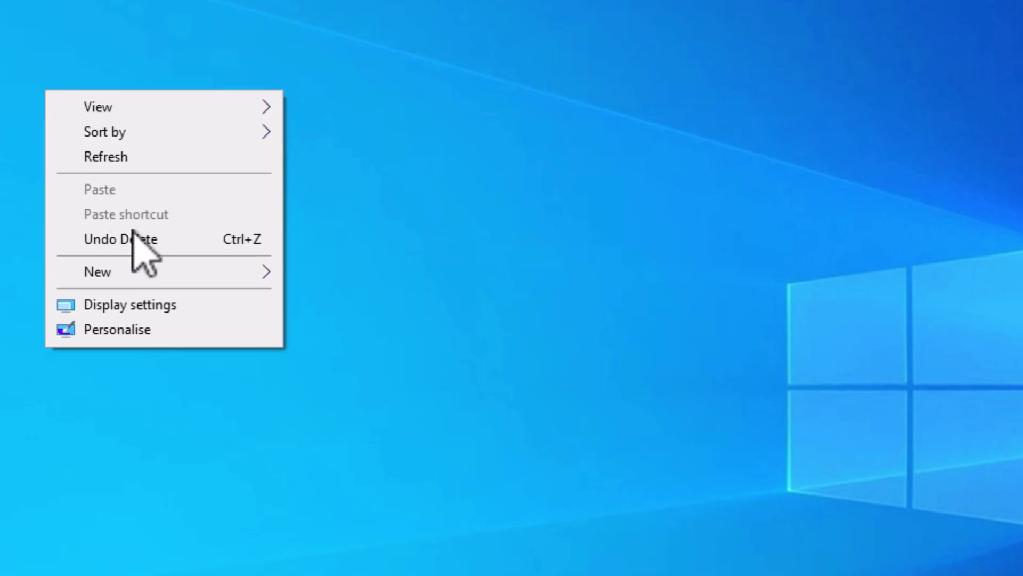
mouse_move(151, 274)
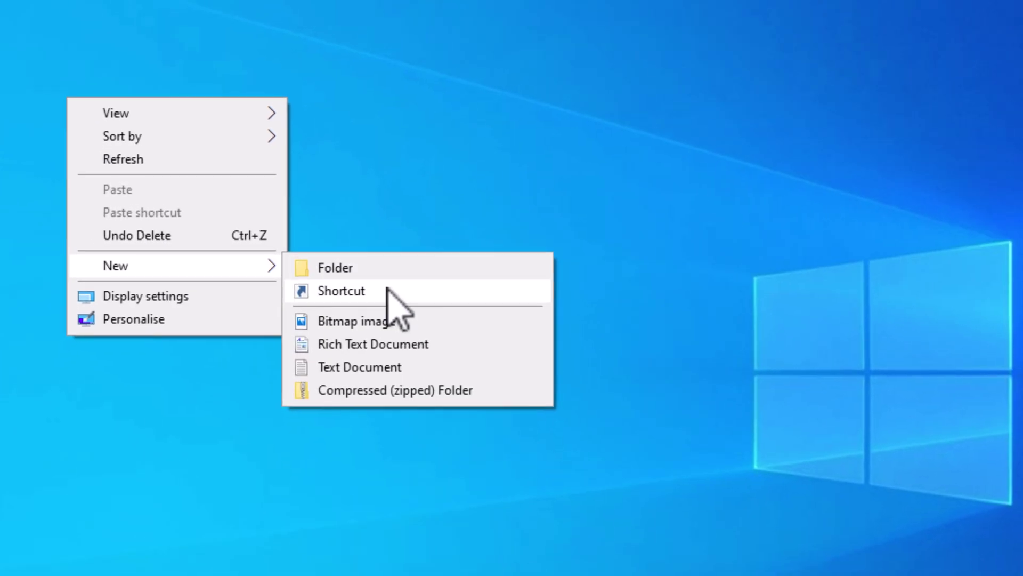
click(387, 288)
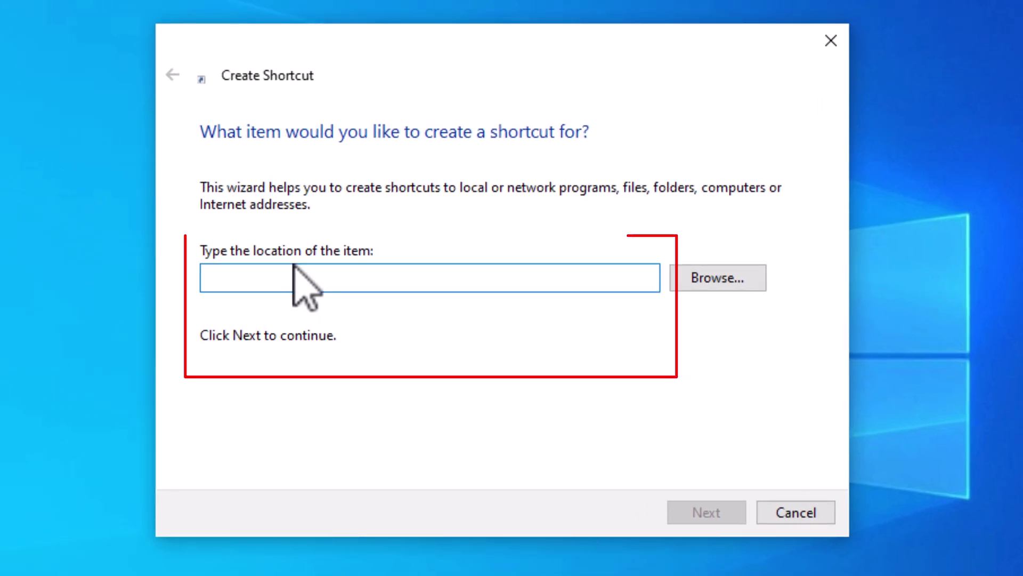
text(shutdown /r /o /f /t 00)
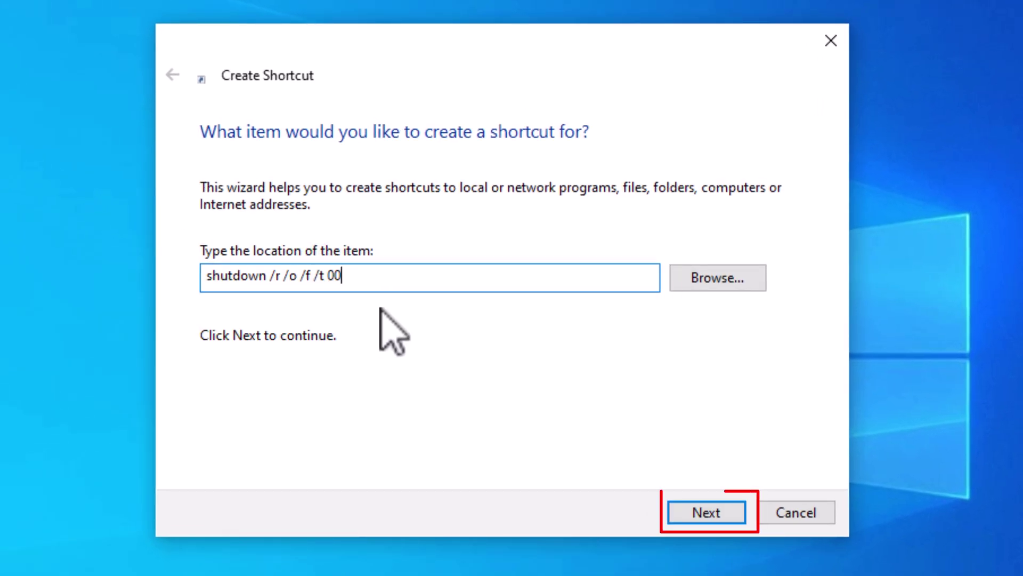
click(727, 510)
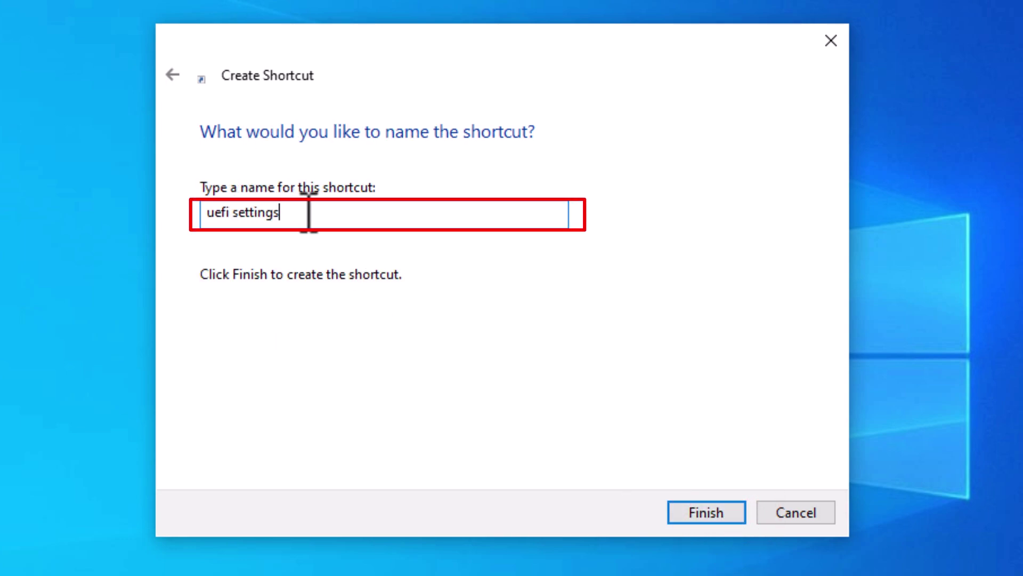
text(uefi settings)
click(725, 511)
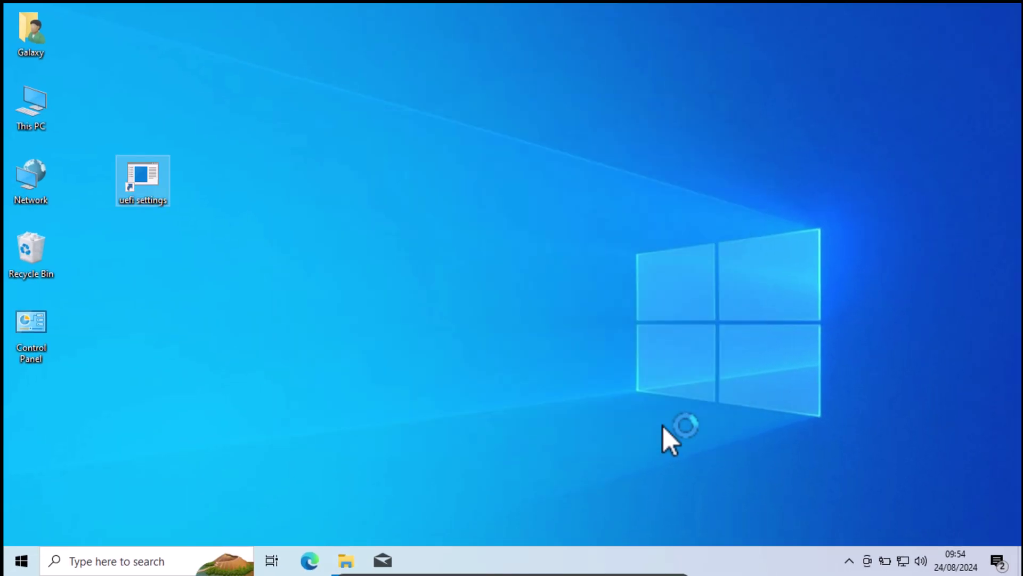
Turn on Run as administrator in the uefi settings shortcut's advanced properties and apply it.
click(308, 271)
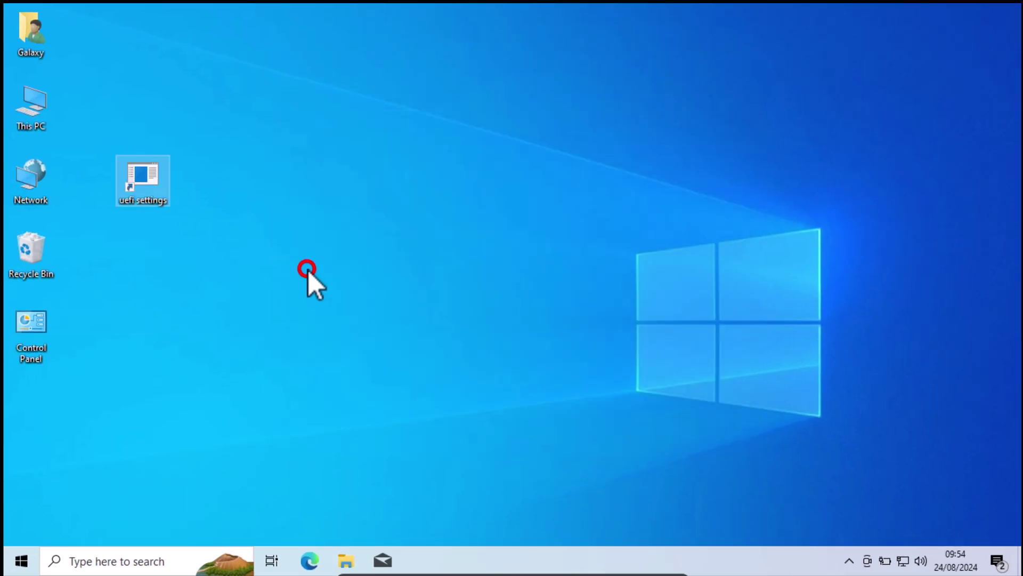
click(160, 182)
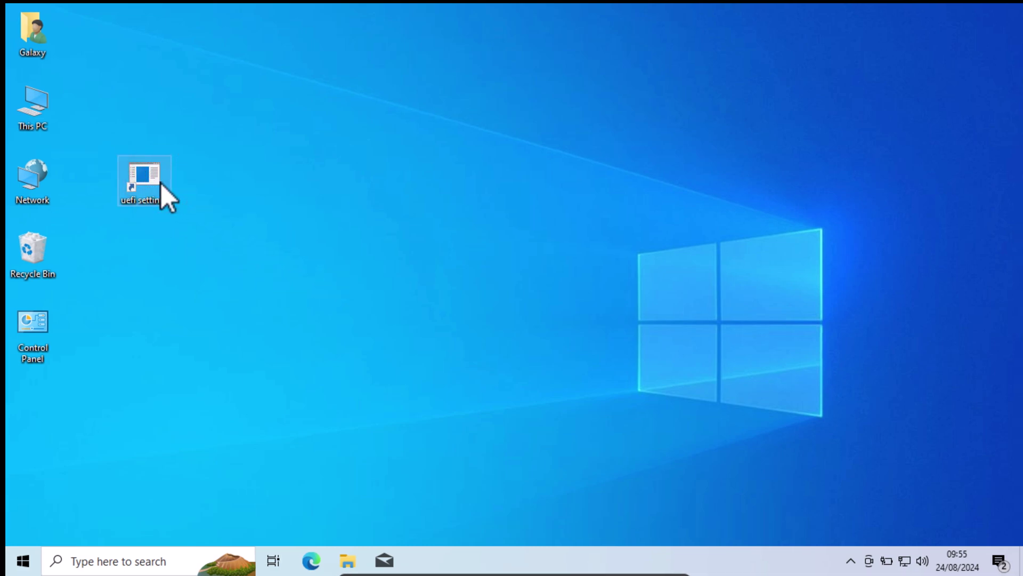
right_click(161, 183)
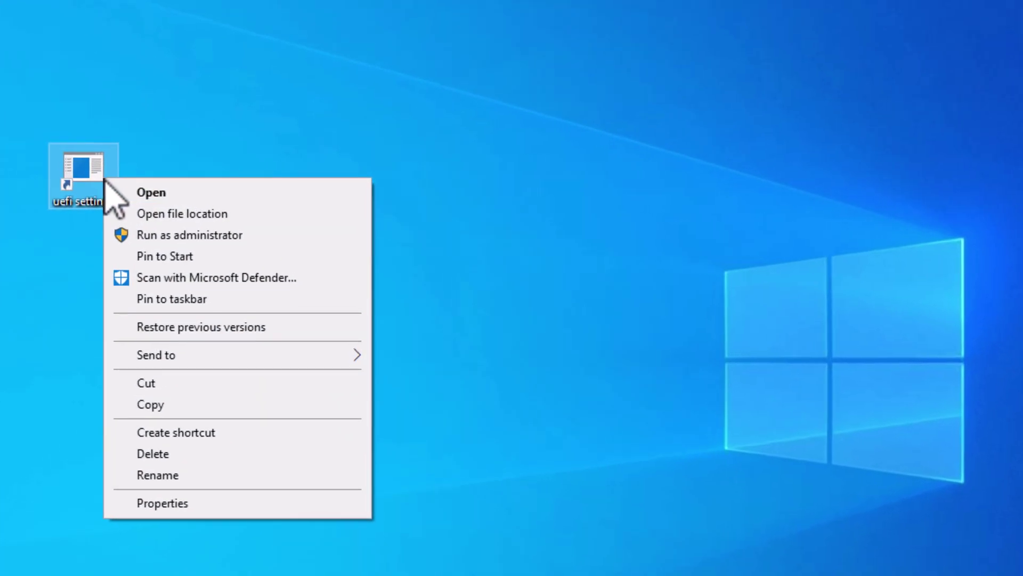
click(217, 504)
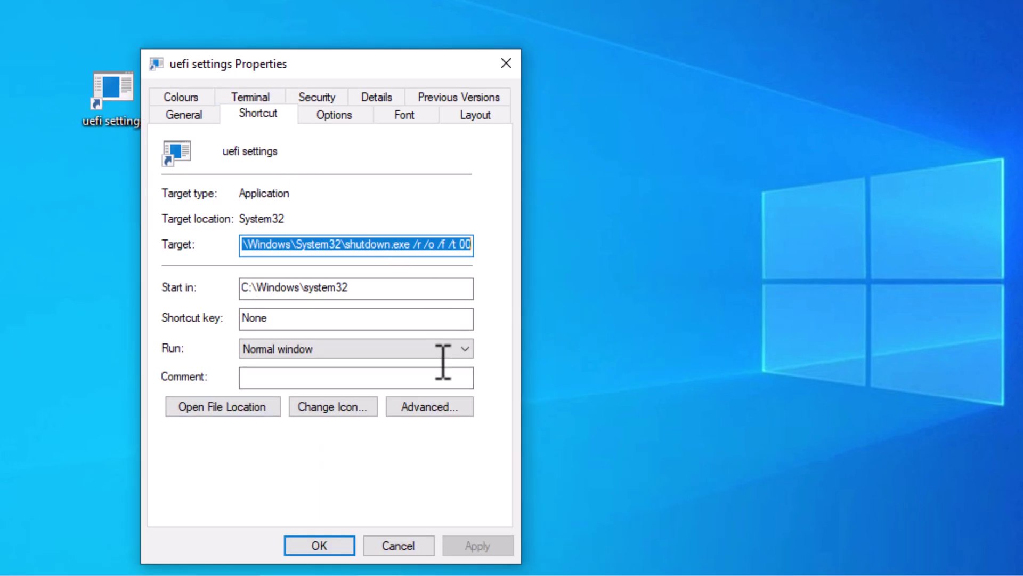
click(461, 407)
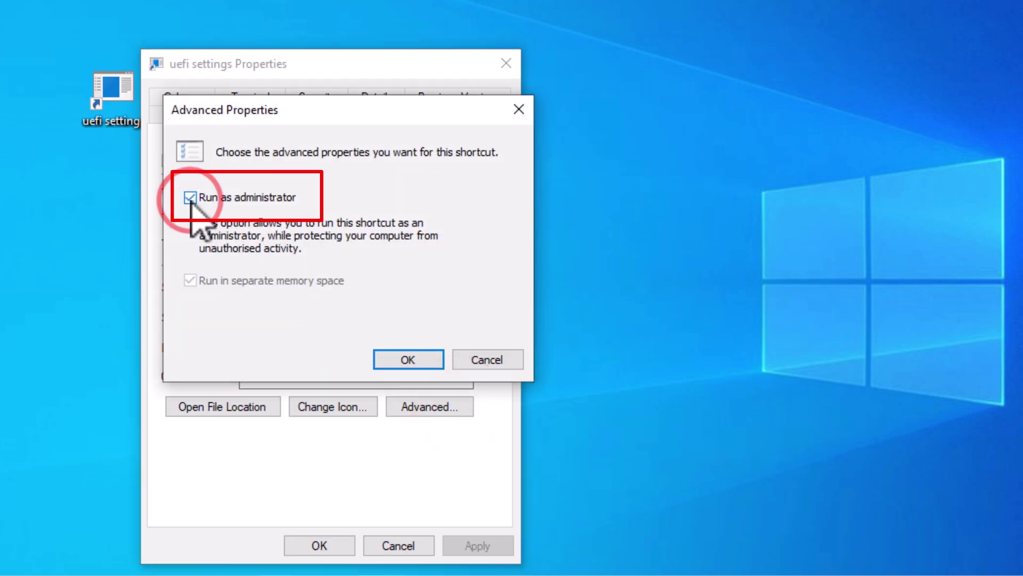
click(428, 356)
click(463, 546)
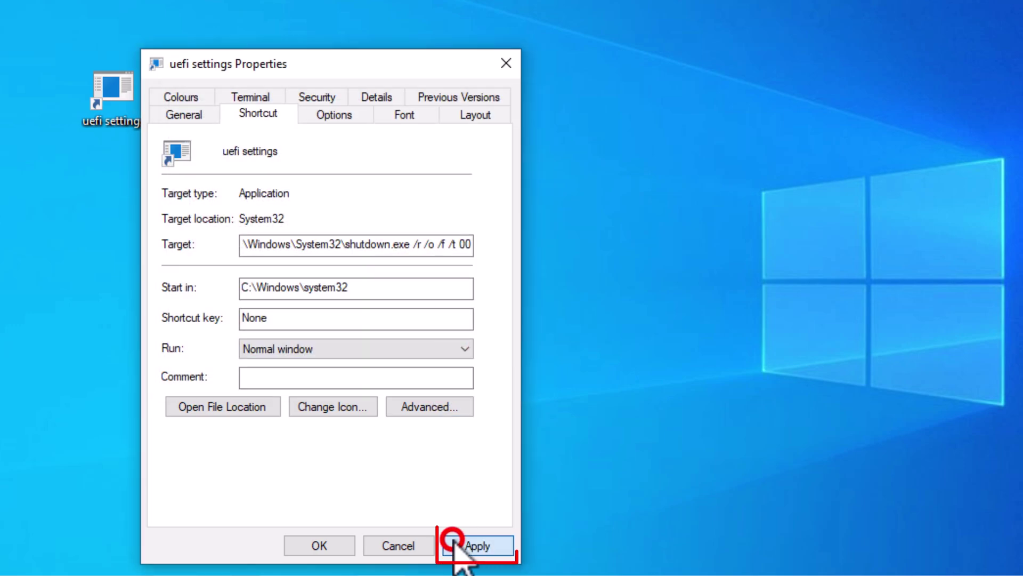
click(334, 540)
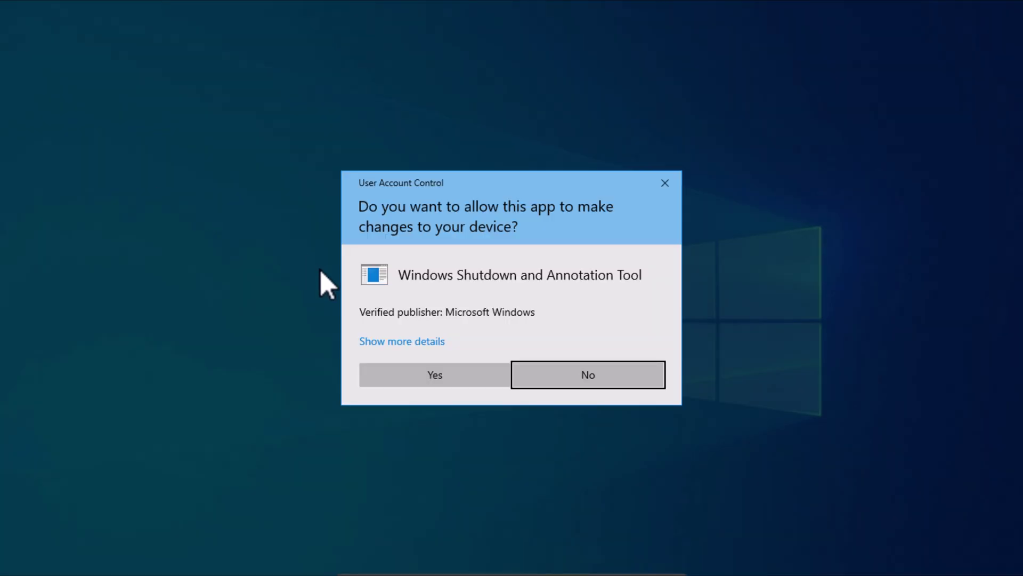
Approve the User Account Control prompt for the Windows Shutdown and Annotation Tool.
click(460, 373)
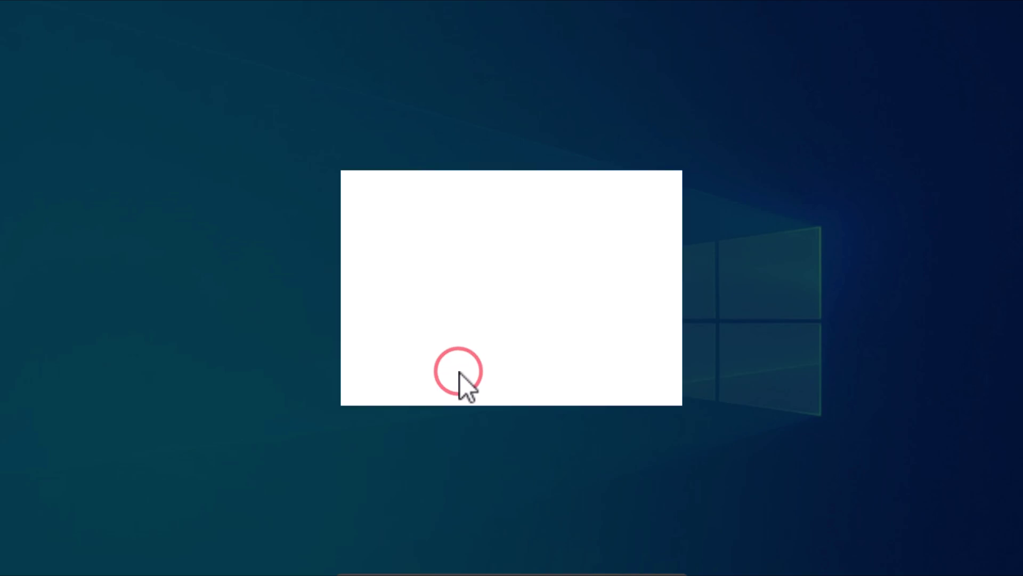